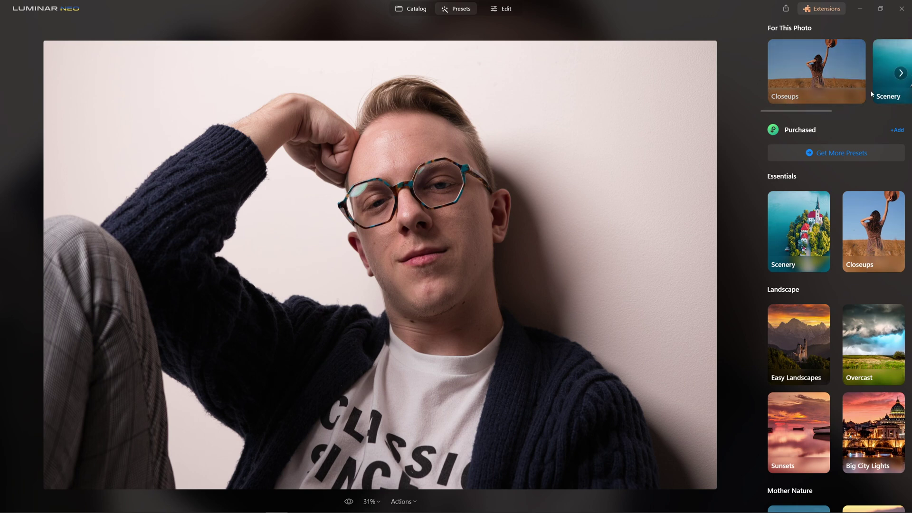
Look through the Closeups preset collection and the other preset collections suggested for this portrait.
{"action": "left_click", "coordinate": [813, 81]}
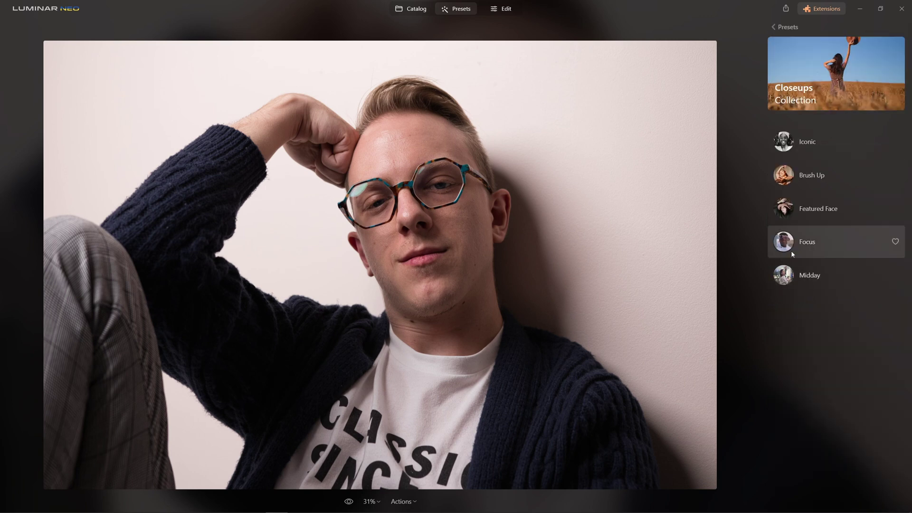
{"action": "left_click", "coordinate": [817, 216]}
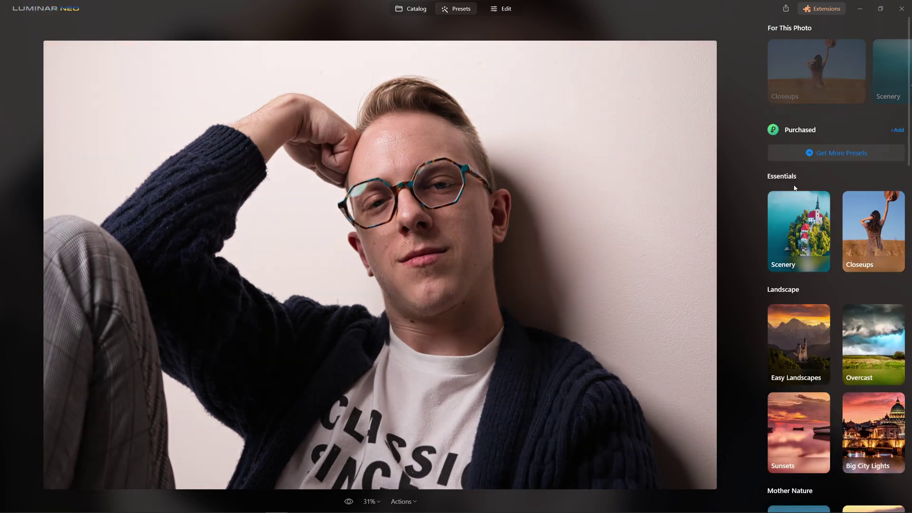
{"action": "scroll", "coordinate": [839, 330], "scroll_direction": "down", "scroll_amount": 3}
{"action": "scroll", "coordinate": [840, 335], "scroll_direction": "up", "scroll_amount": 3}
{"action": "left_click", "coordinate": [901, 73]}
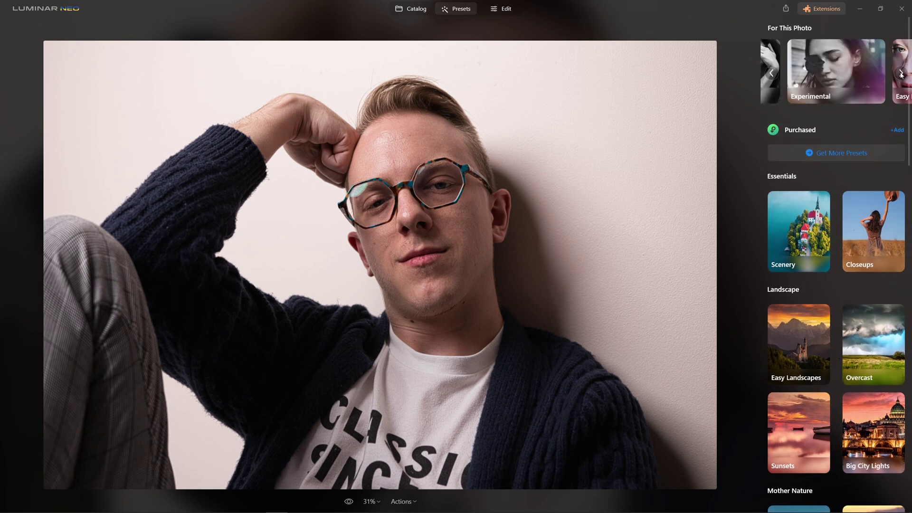
In Develop, set Exposure to -0.51, Highlights to -36 and Shadows to 29, and shape a gentle S-curve in Curves.
{"action": "left_click", "coordinate": [507, 9]}
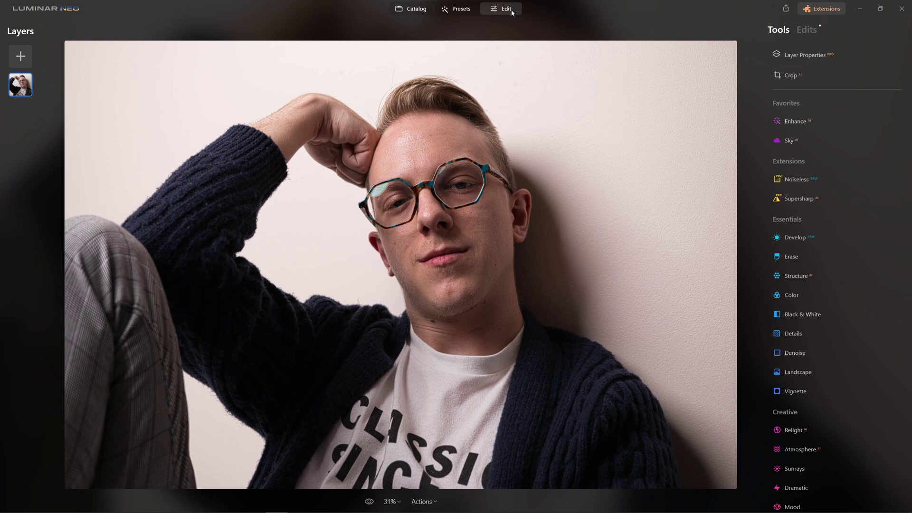
{"action": "left_click", "coordinate": [813, 240]}
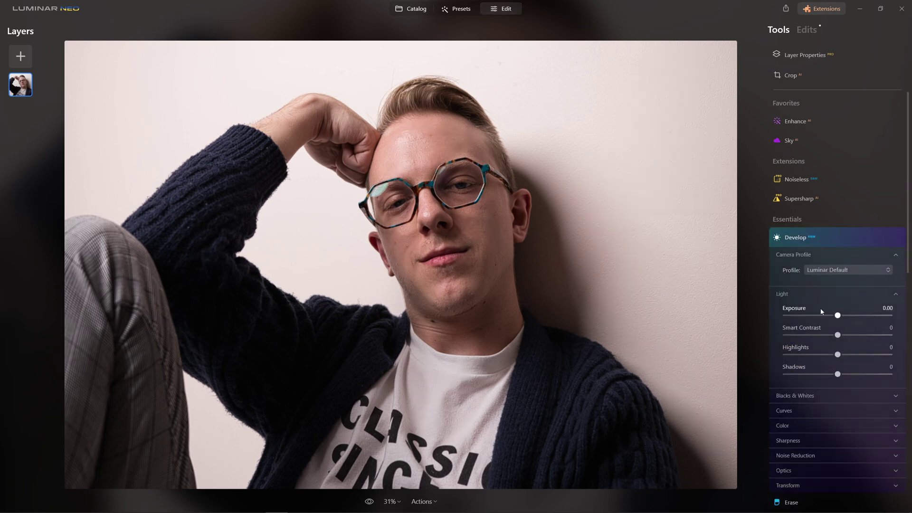
{"action": "scroll", "coordinate": [831, 308], "scroll_direction": "down", "scroll_amount": 1}
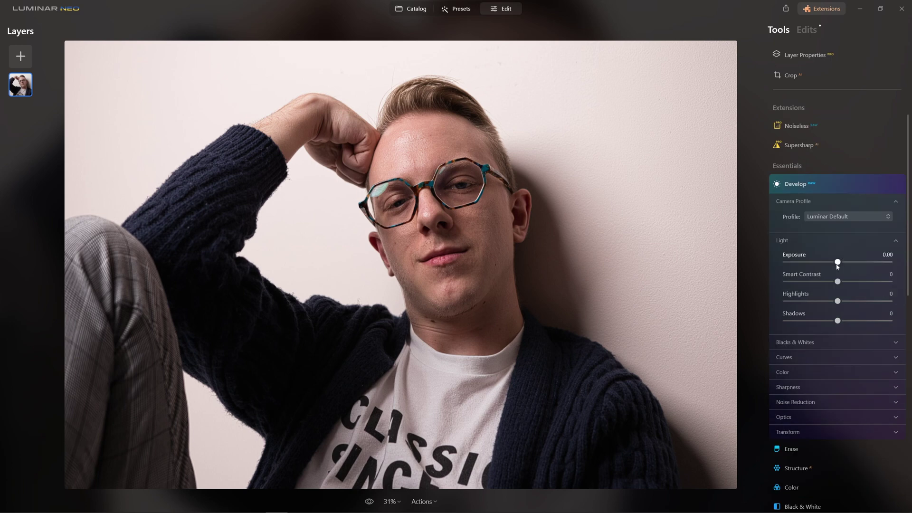
{"action": "left_click_drag", "start_coordinate": [837, 262], "coordinate": [832, 262]}
{"action": "left_click_drag", "start_coordinate": [838, 302], "coordinate": [854, 326]}
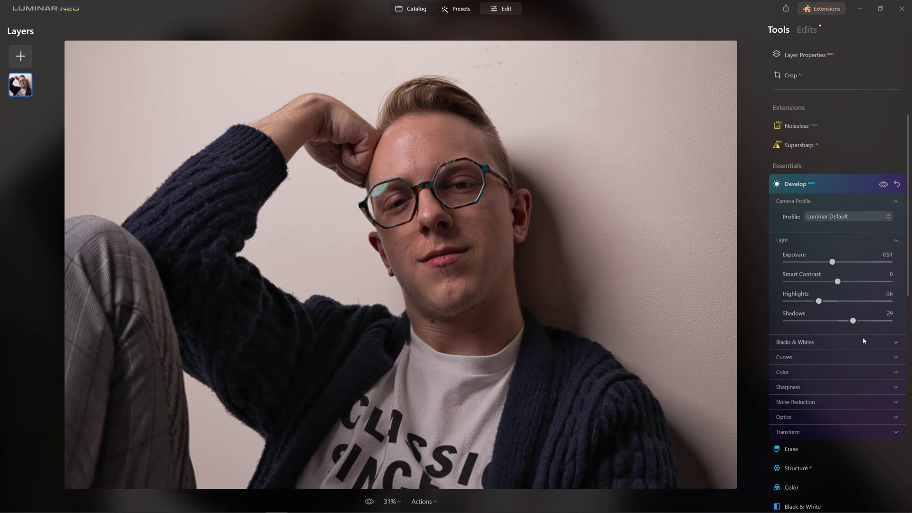
{"action": "left_click", "coordinate": [834, 357]}
{"action": "scroll", "coordinate": [830, 342], "scroll_direction": "down", "scroll_amount": 5}
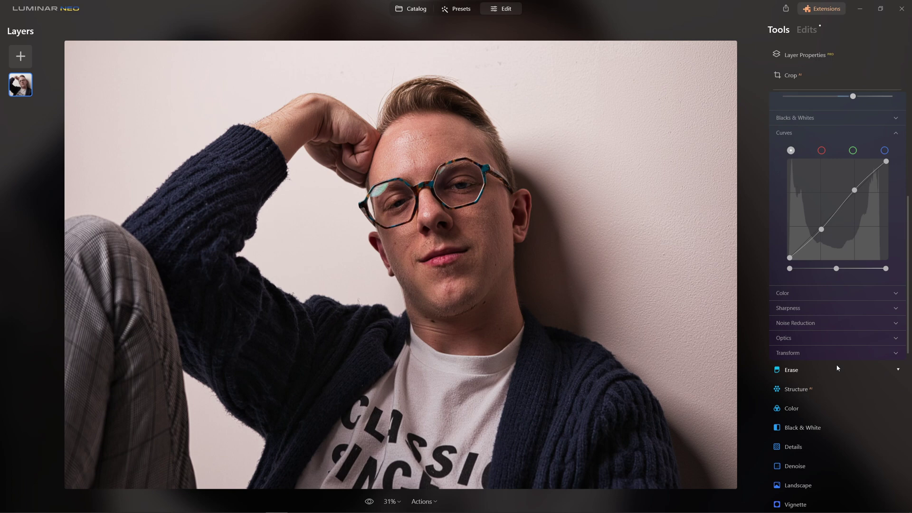
Raise the Structure AI amount slightly on the portrait.
{"action": "scroll", "coordinate": [831, 366], "scroll_direction": "down", "scroll_amount": 2}
{"action": "left_click", "coordinate": [811, 338]}
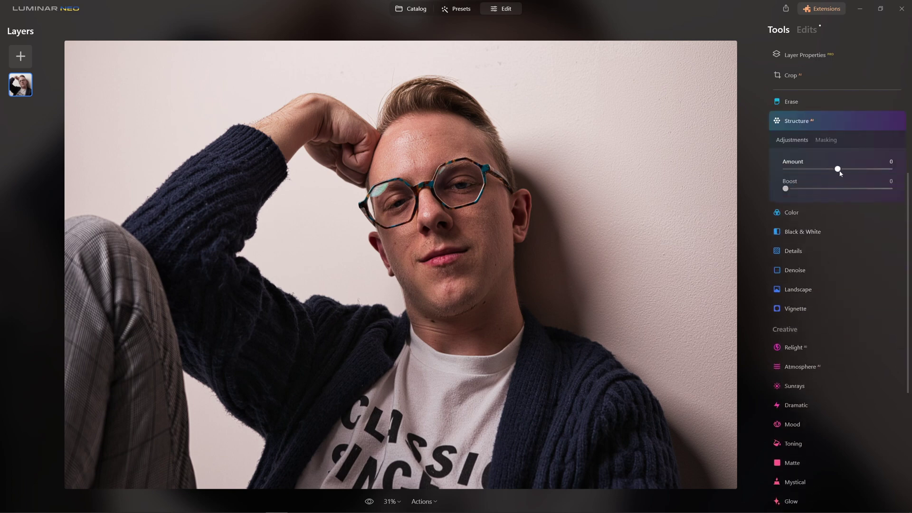
{"action": "left_click_drag", "start_coordinate": [839, 170], "coordinate": [846, 172]}
In Relight AI, set Brightness Near to 25 and Brightness Far to -56, and compare the portrait without the effect.
{"action": "scroll", "coordinate": [835, 349], "scroll_direction": "down", "scroll_amount": 3}
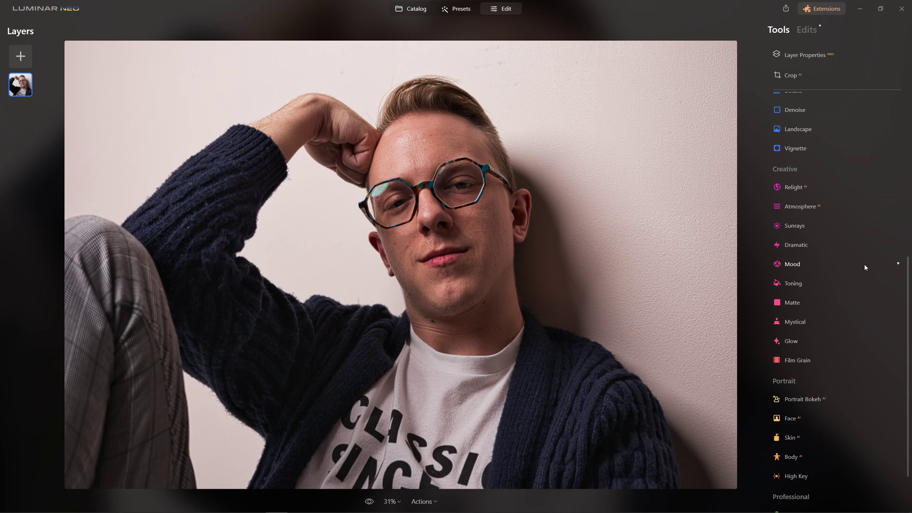
{"action": "left_click", "coordinate": [809, 188]}
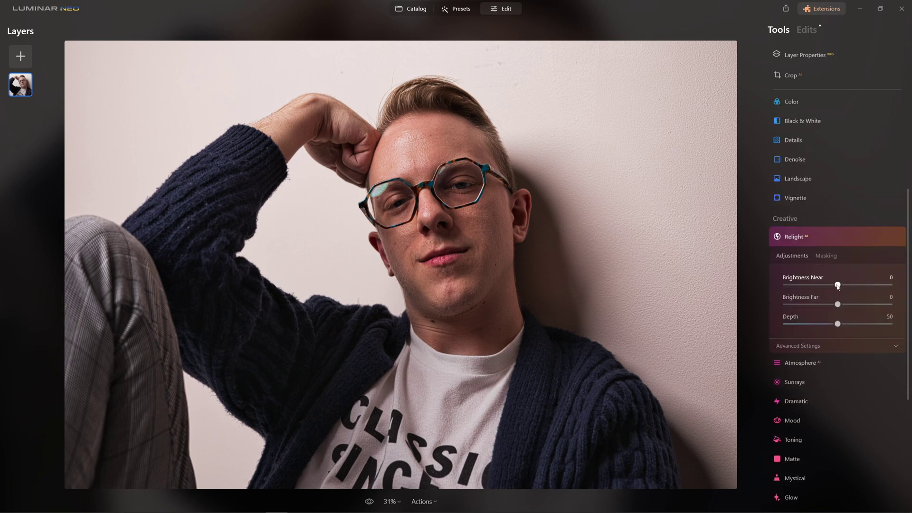
{"action": "left_click_drag", "start_coordinate": [839, 286], "coordinate": [854, 285]}
{"action": "left_click_drag", "start_coordinate": [854, 285], "coordinate": [851, 285]}
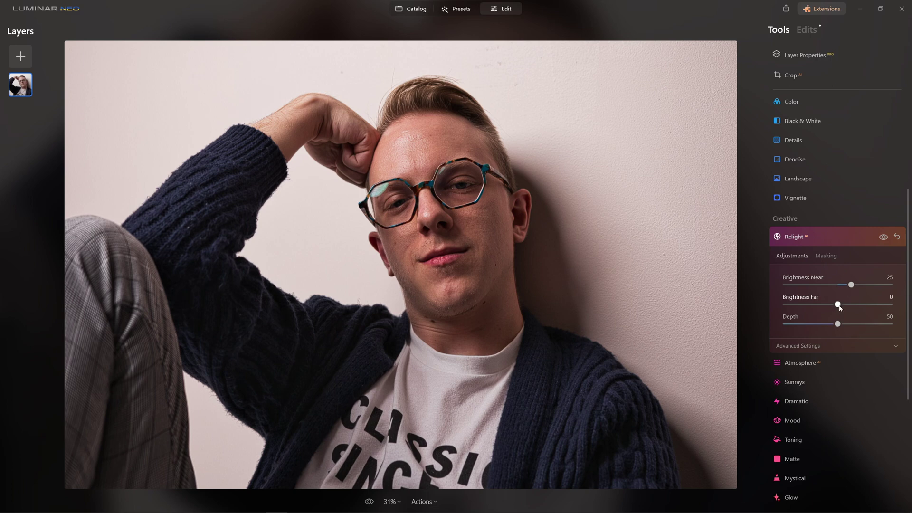
{"action": "left_click_drag", "start_coordinate": [838, 306], "coordinate": [818, 311]}
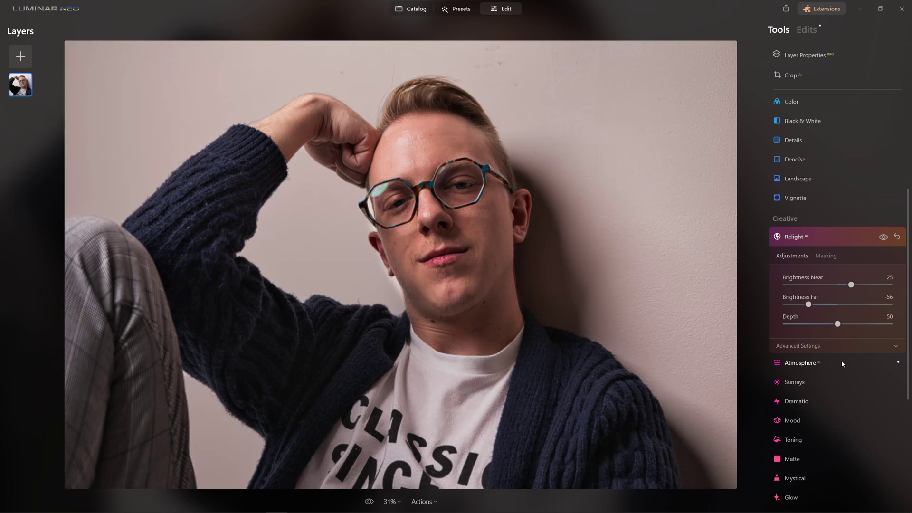
{"action": "left_click", "coordinate": [884, 237]}
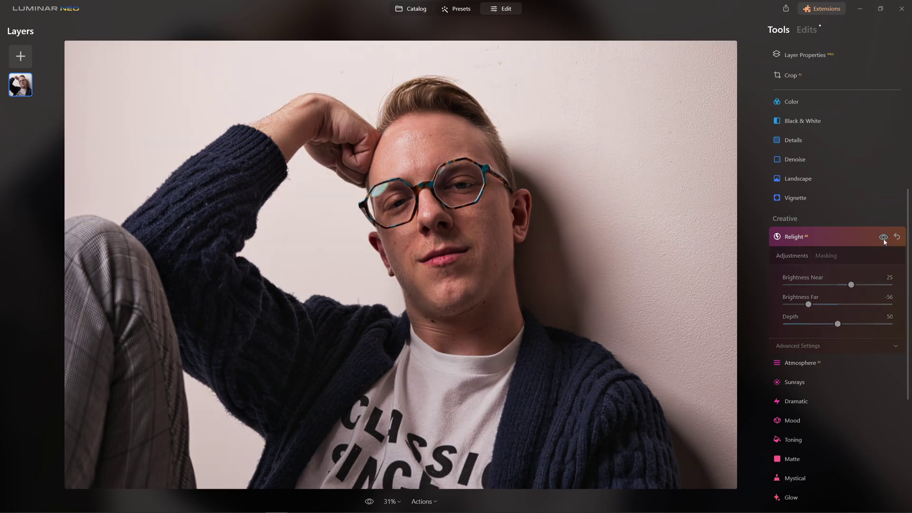
{"action": "left_click", "coordinate": [884, 237]}
Set Face Light to 21 in the Face AI portrait tool.
{"action": "scroll", "coordinate": [830, 365], "scroll_direction": "down", "scroll_amount": 2}
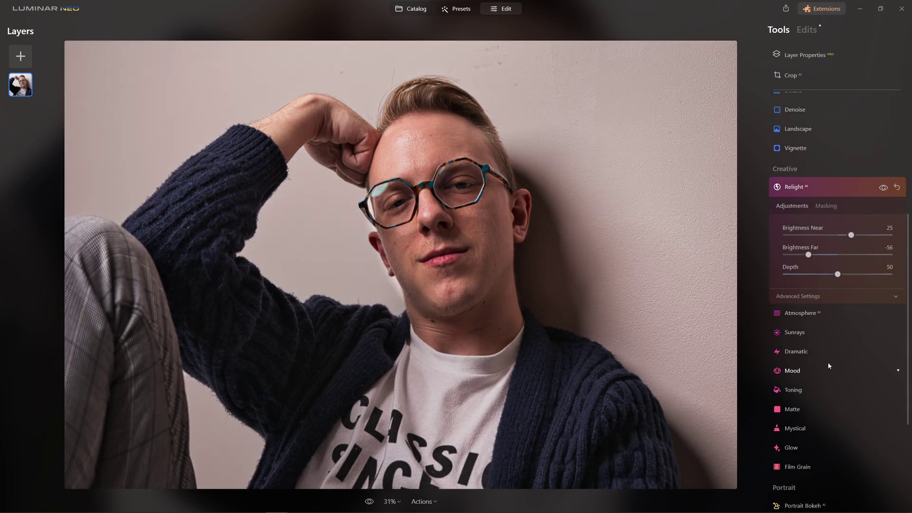
{"action": "scroll", "coordinate": [831, 349], "scroll_direction": "down", "scroll_amount": 4}
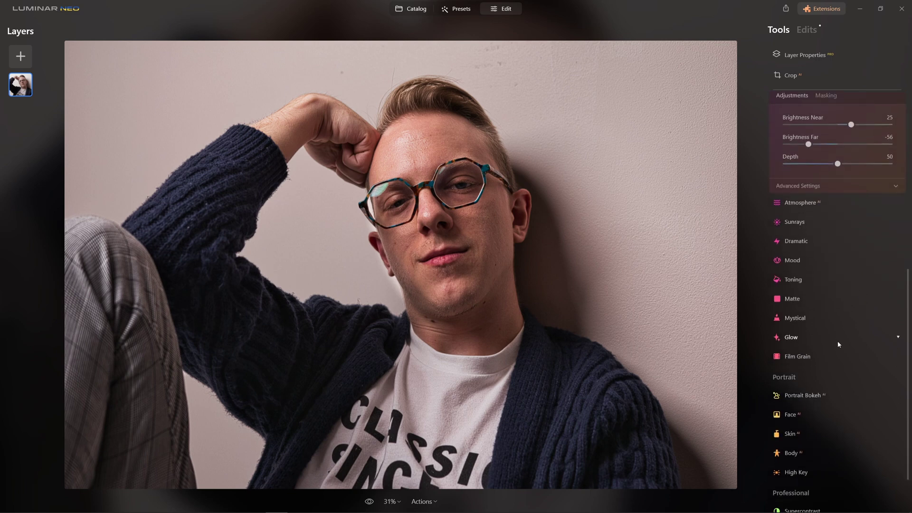
{"action": "scroll", "coordinate": [834, 307], "scroll_direction": "down", "scroll_amount": 2}
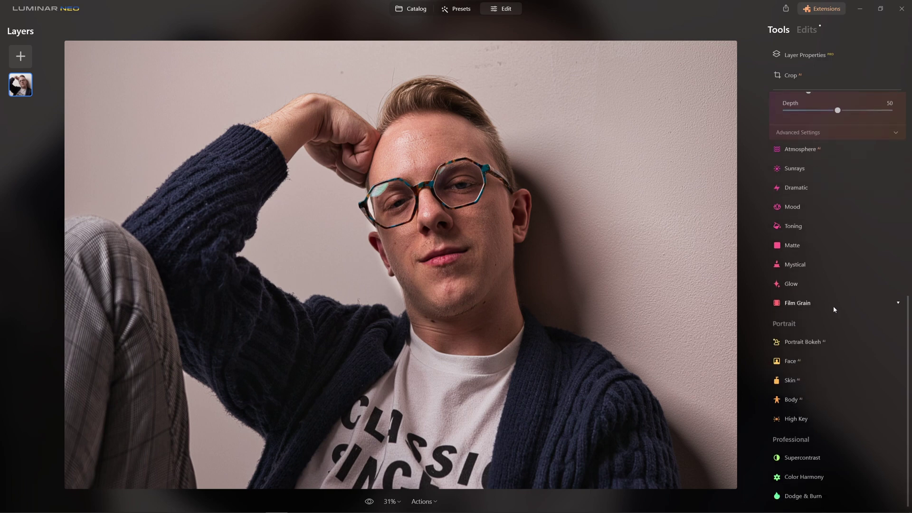
{"action": "left_click", "coordinate": [842, 354]}
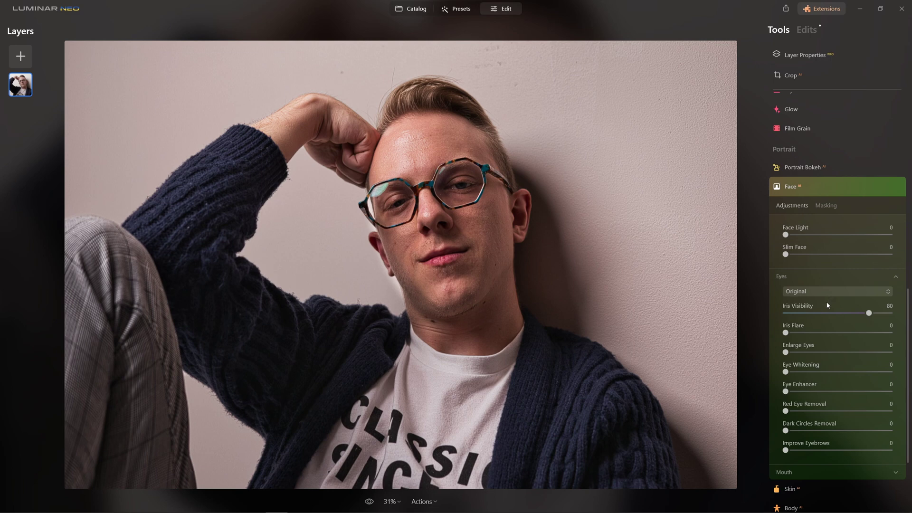
{"action": "left_click_drag", "start_coordinate": [786, 236], "coordinate": [808, 239]}
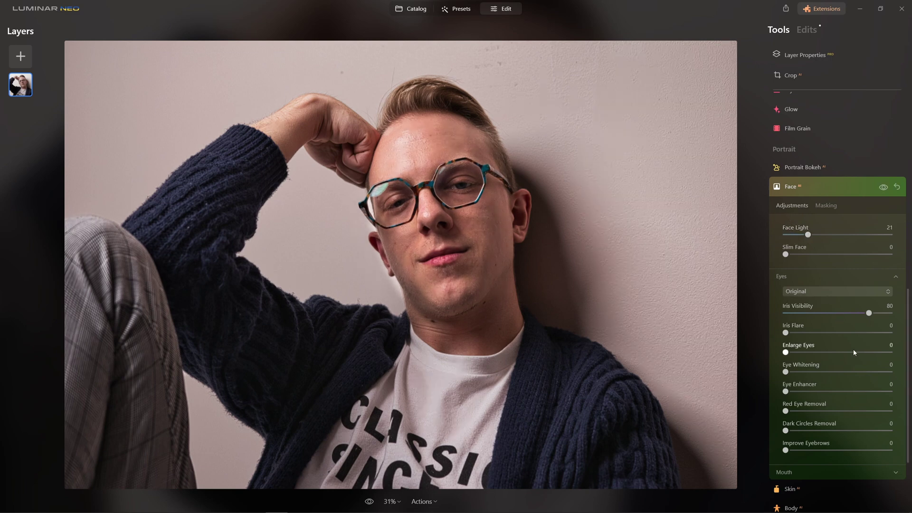
Set Eye Enhancer to 55, Eye Whitening to 10 and Dark Circles Removal to 28, and compare the face without the effect.
{"action": "scroll", "coordinate": [859, 345], "scroll_direction": "down", "scroll_amount": 2}
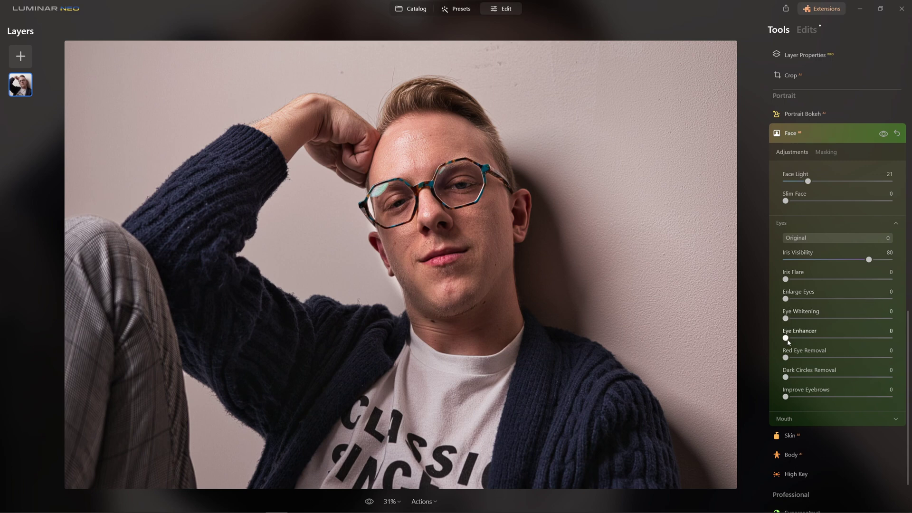
{"action": "left_click_drag", "start_coordinate": [802, 337], "coordinate": [843, 338]}
{"action": "left_click_drag", "start_coordinate": [787, 319], "coordinate": [798, 322]}
{"action": "scroll", "coordinate": [791, 333], "scroll_direction": "down", "scroll_amount": 1}
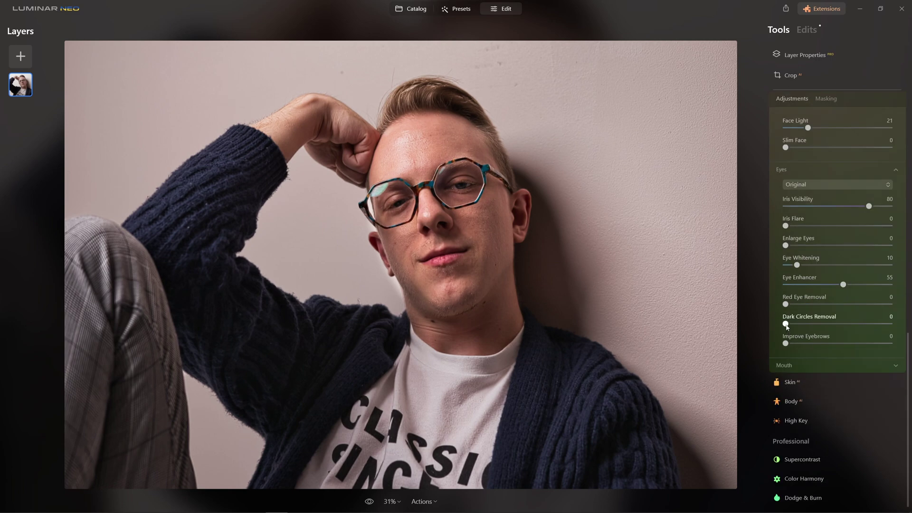
{"action": "left_click_drag", "start_coordinate": [813, 324], "coordinate": [815, 324]}
{"action": "scroll", "coordinate": [846, 237], "scroll_direction": "up", "scroll_amount": 1}
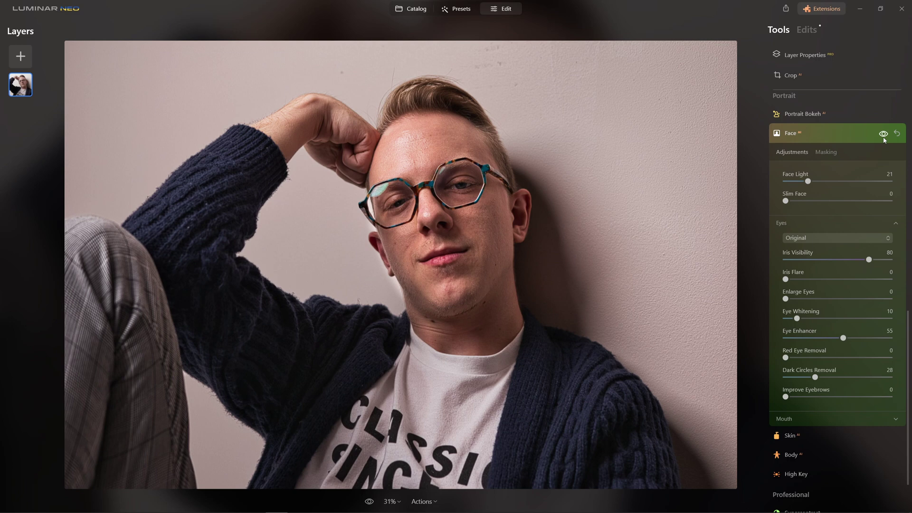
{"action": "left_click", "coordinate": [883, 135]}
{"action": "left_click", "coordinate": [883, 135]}
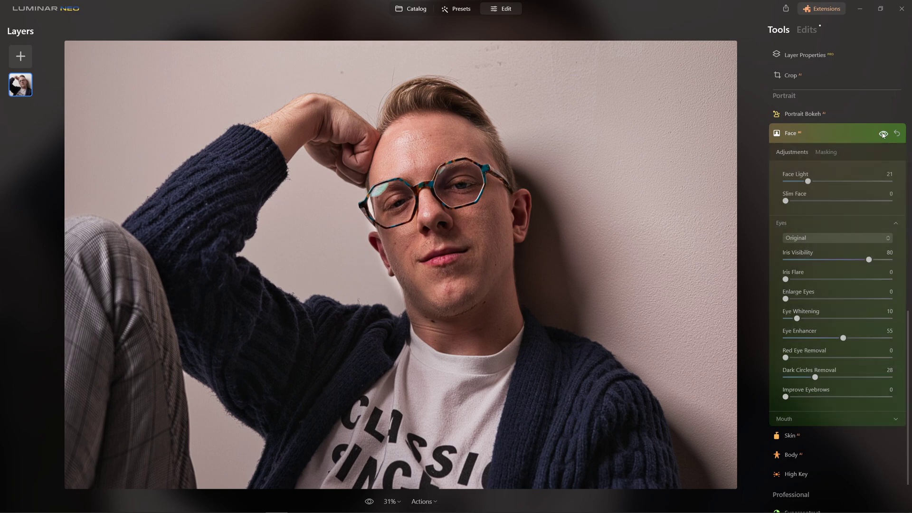
{"action": "left_click", "coordinate": [884, 135]}
{"action": "left_click", "coordinate": [884, 136]}
Set Improve Eyebrows to 40 and expand the Mouth settings of Face AI.
{"action": "scroll", "coordinate": [793, 332], "scroll_direction": "down", "scroll_amount": 1}
{"action": "left_click_drag", "start_coordinate": [786, 330], "coordinate": [829, 333]}
{"action": "left_click", "coordinate": [817, 358]}
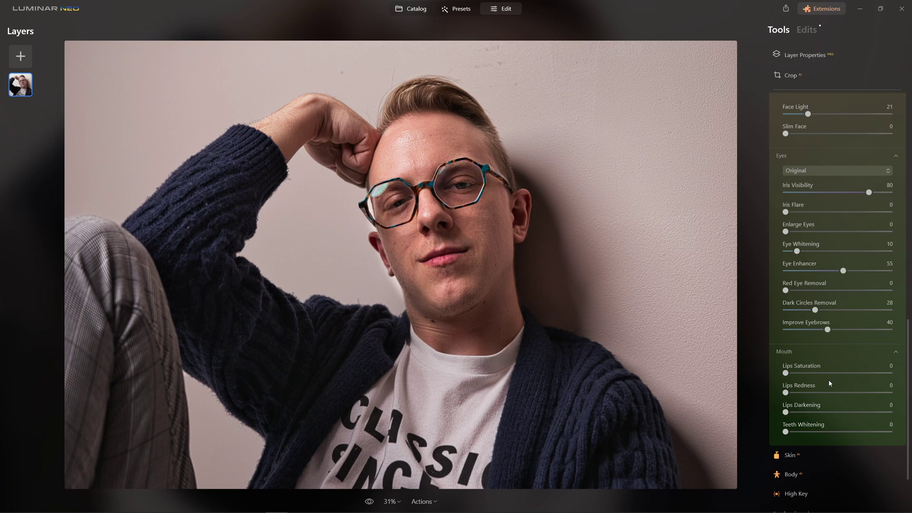
Smooth the skin with Skin AI at an Amount of about 23.
{"action": "scroll", "coordinate": [828, 374], "scroll_direction": "down", "scroll_amount": 2}
{"action": "left_click", "coordinate": [819, 400]}
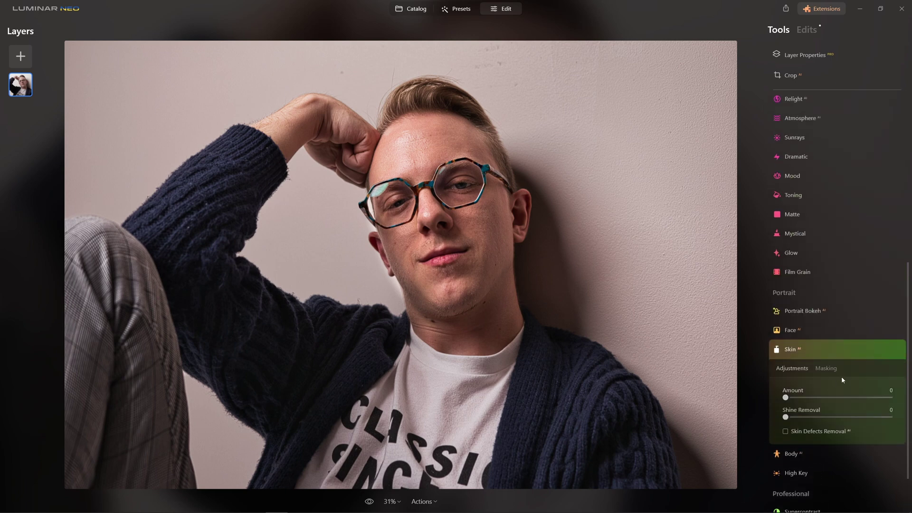
{"action": "left_click_drag", "start_coordinate": [786, 400], "coordinate": [811, 404]}
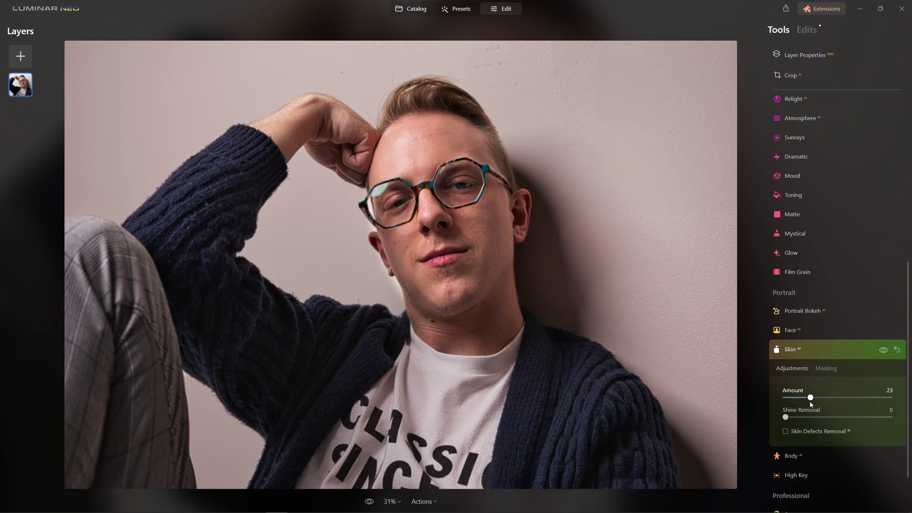
{"action": "left_click_drag", "start_coordinate": [810, 404], "coordinate": [812, 405]}
Open the Portrait Bokeh AI settings and look over the full list of editing tools.
{"action": "left_click", "coordinate": [815, 309]}
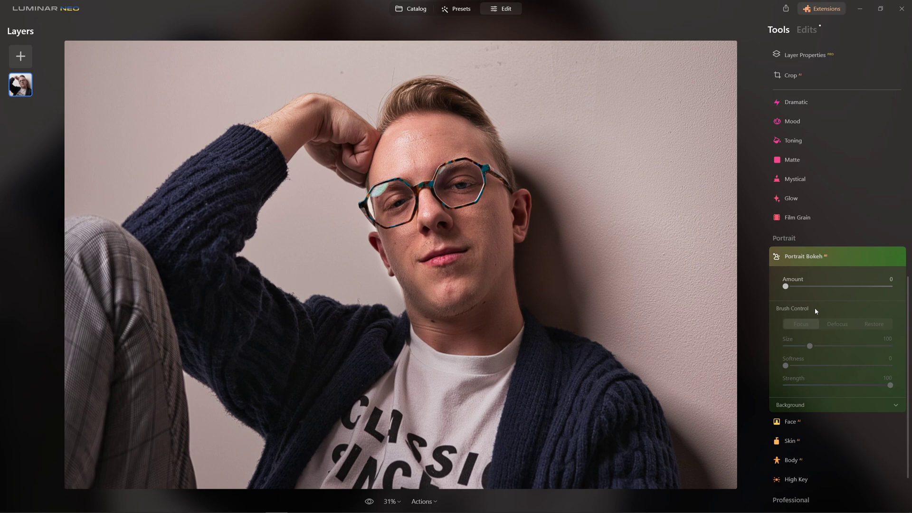
{"action": "scroll", "coordinate": [814, 308], "scroll_direction": "up", "scroll_amount": 8}
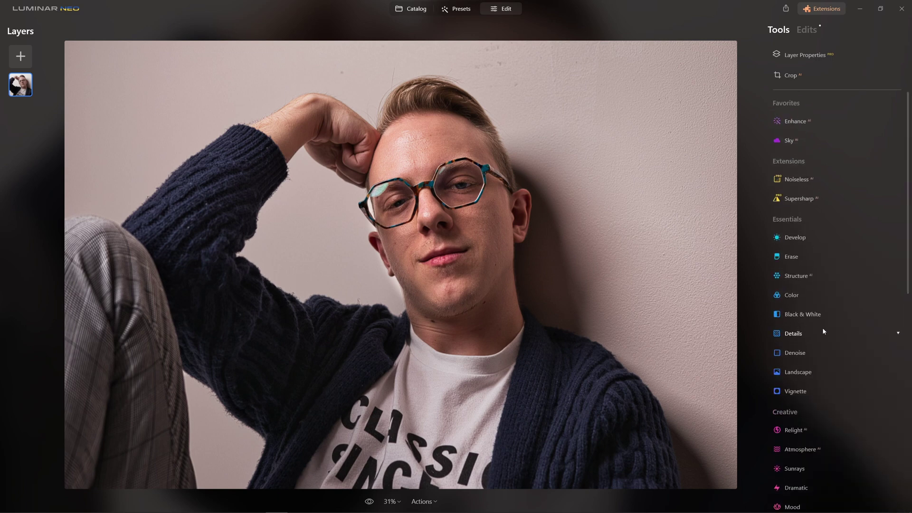
{"action": "scroll", "coordinate": [823, 330], "scroll_direction": "down", "scroll_amount": 3}
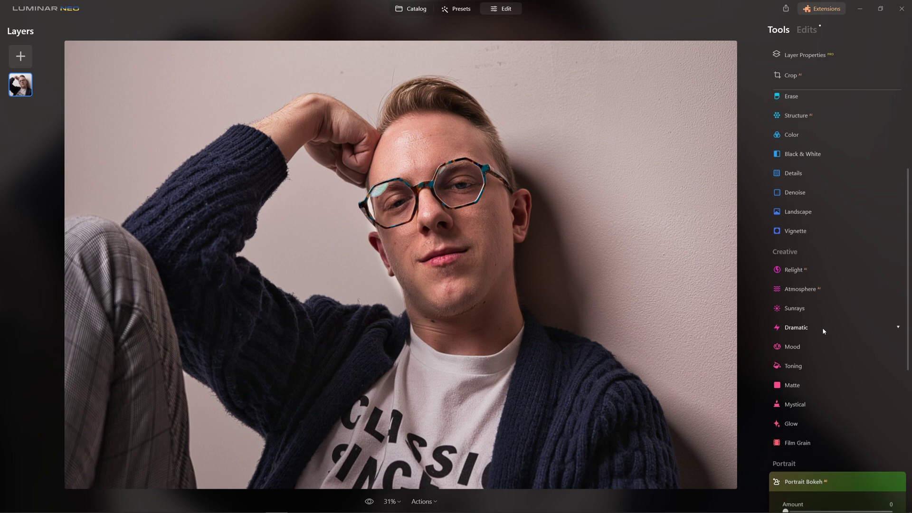
{"action": "scroll", "coordinate": [822, 328], "scroll_direction": "down", "scroll_amount": 6}
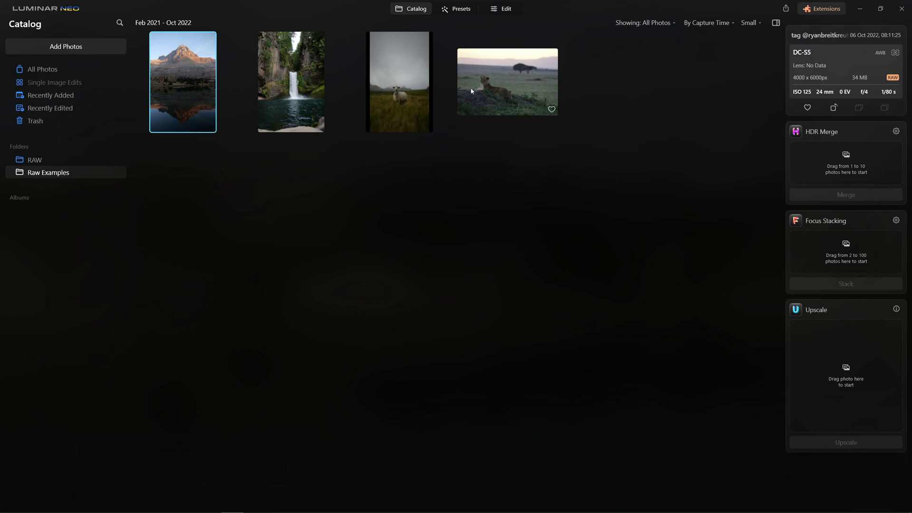
View the mountain lake photo with its suggested presets and look through the Easy Landscapes collection.
{"action": "left_click", "coordinate": [452, 9]}
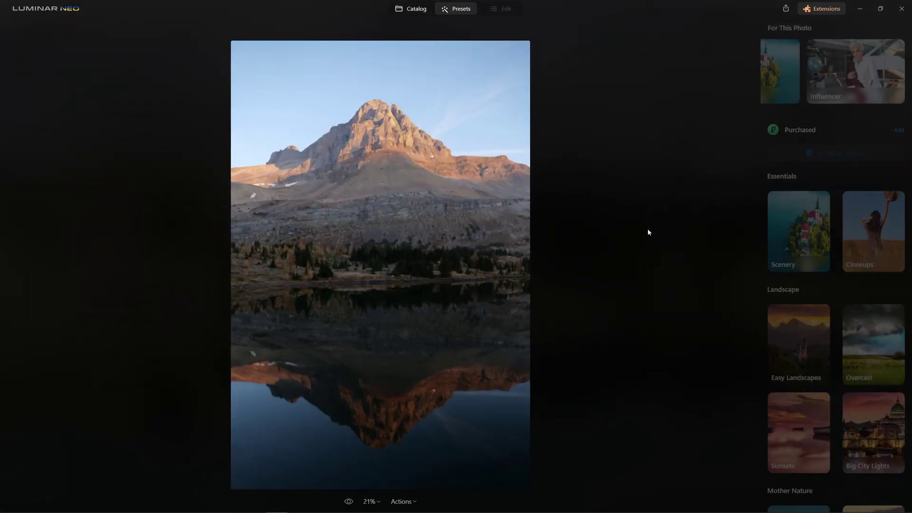
{"action": "left_click", "coordinate": [772, 74]}
{"action": "left_click", "coordinate": [772, 74]}
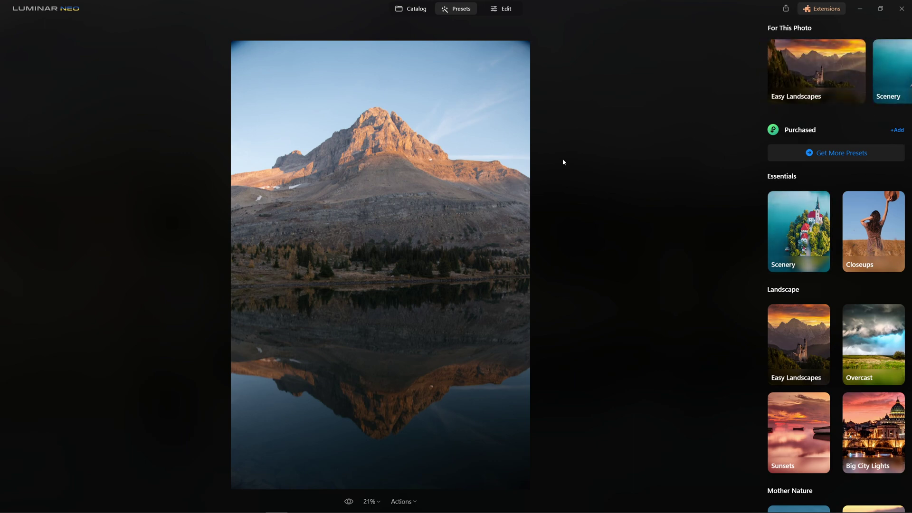
{"action": "left_click", "coordinate": [816, 82]}
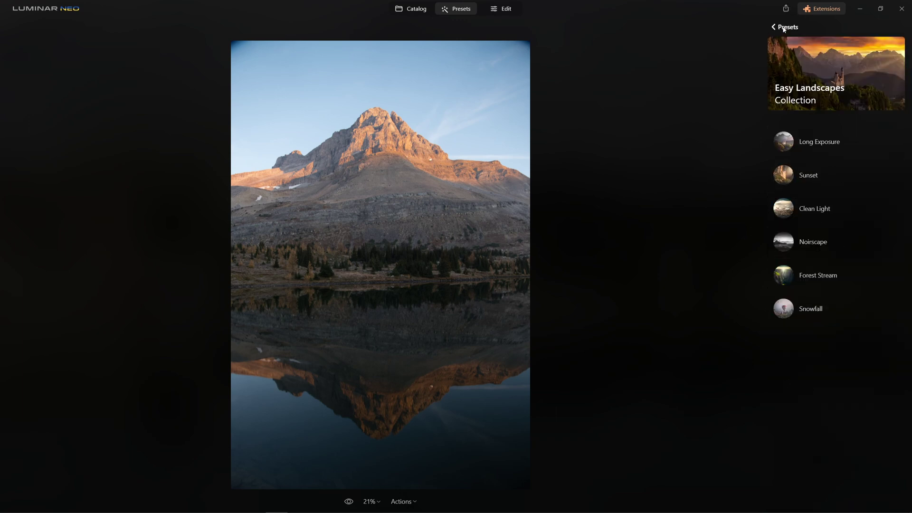
{"action": "left_click", "coordinate": [784, 27]}
{"action": "scroll", "coordinate": [806, 374], "scroll_direction": "down", "scroll_amount": 6}
{"action": "scroll", "coordinate": [840, 423], "scroll_direction": "up", "scroll_amount": 6}
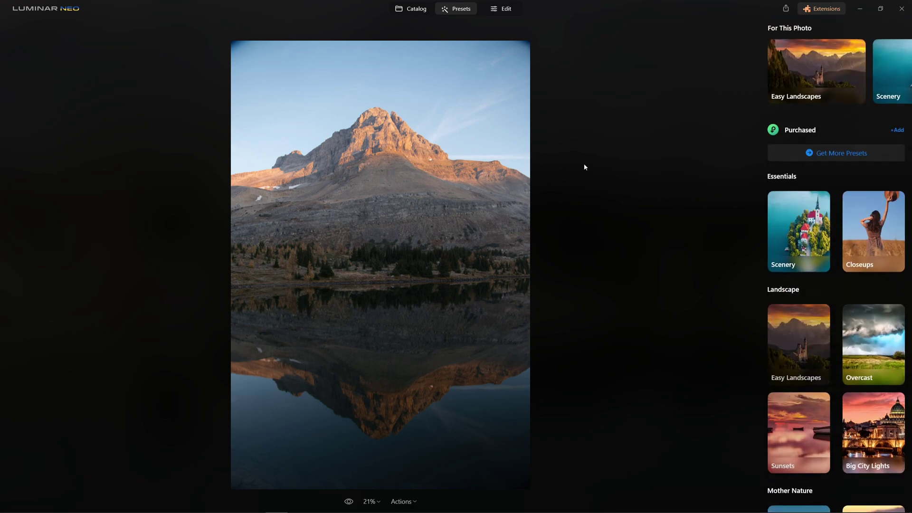
Start editing the mountain lake photo with Sky AI and look through all the available replacement skies.
{"action": "left_click", "coordinate": [505, 10]}
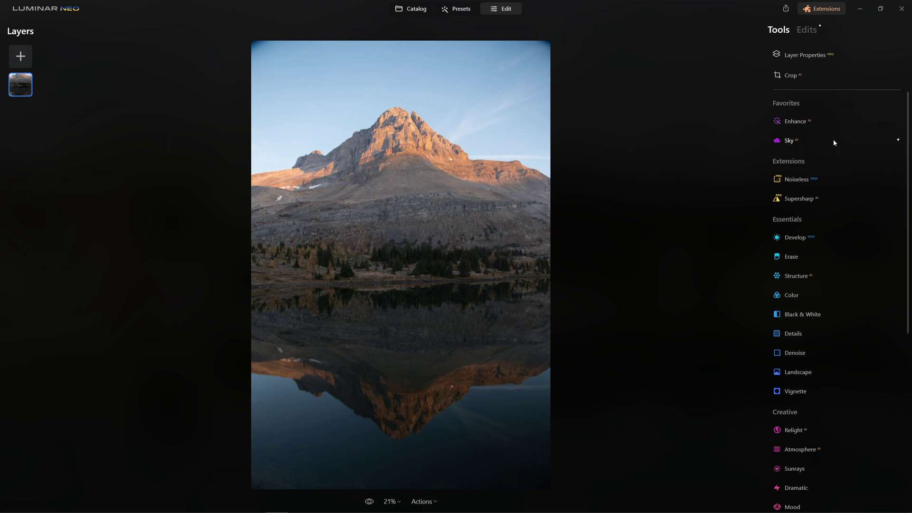
{"action": "left_click", "coordinate": [799, 142]}
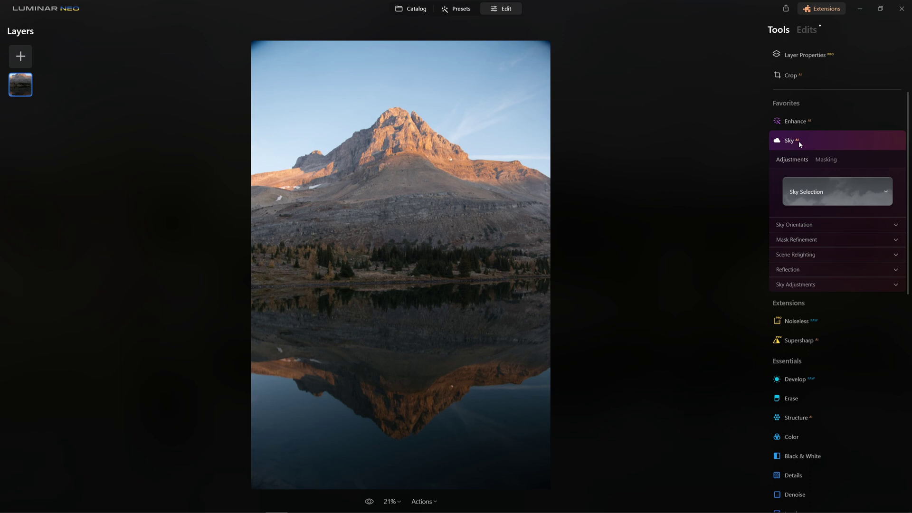
{"action": "left_click", "coordinate": [837, 202]}
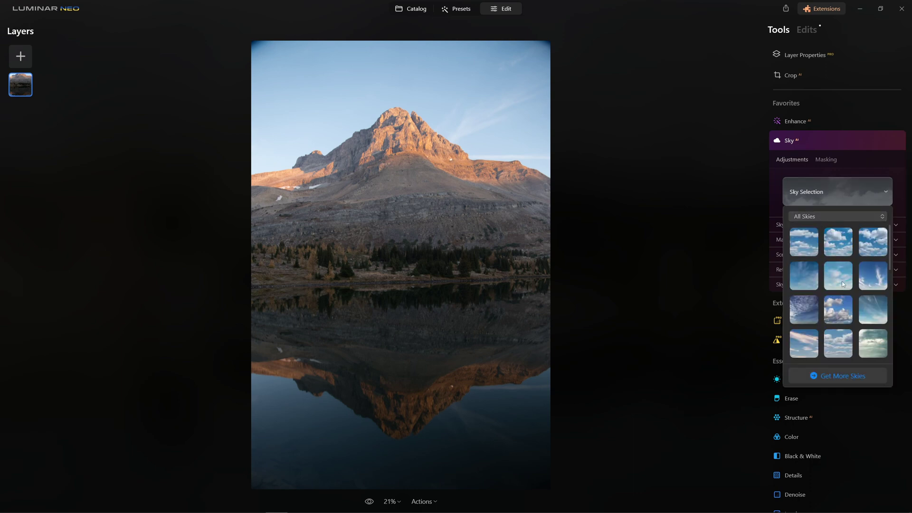
{"action": "scroll", "coordinate": [848, 280], "scroll_direction": "down", "scroll_amount": 5}
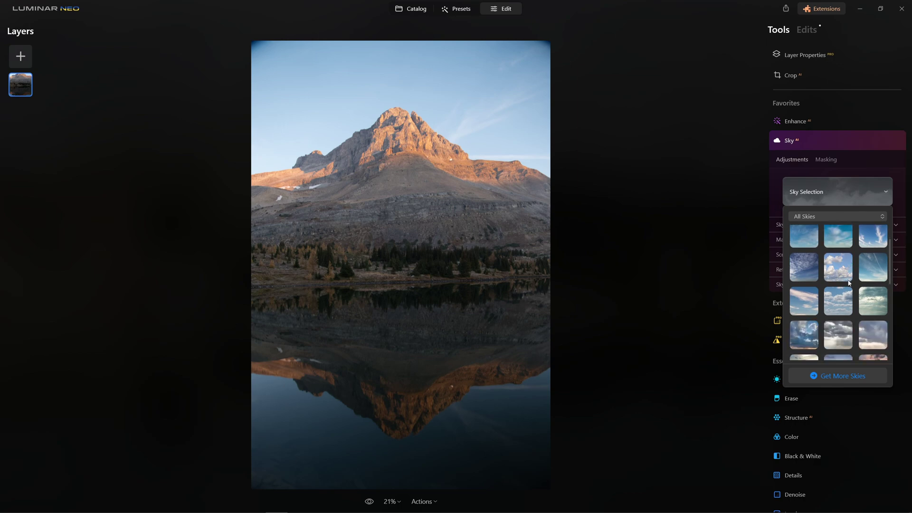
{"action": "scroll", "coordinate": [849, 282], "scroll_direction": "down", "scroll_amount": 3}
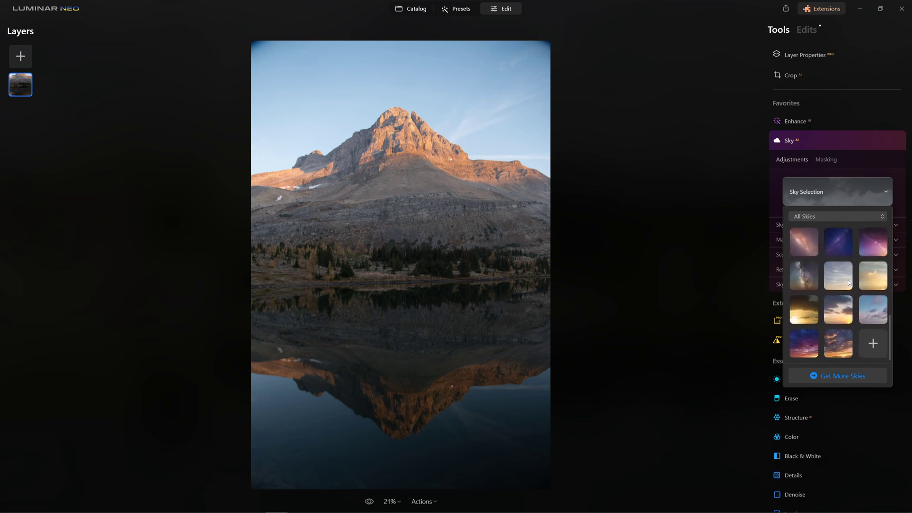
{"action": "scroll", "coordinate": [844, 295], "scroll_direction": "up", "scroll_amount": 10}
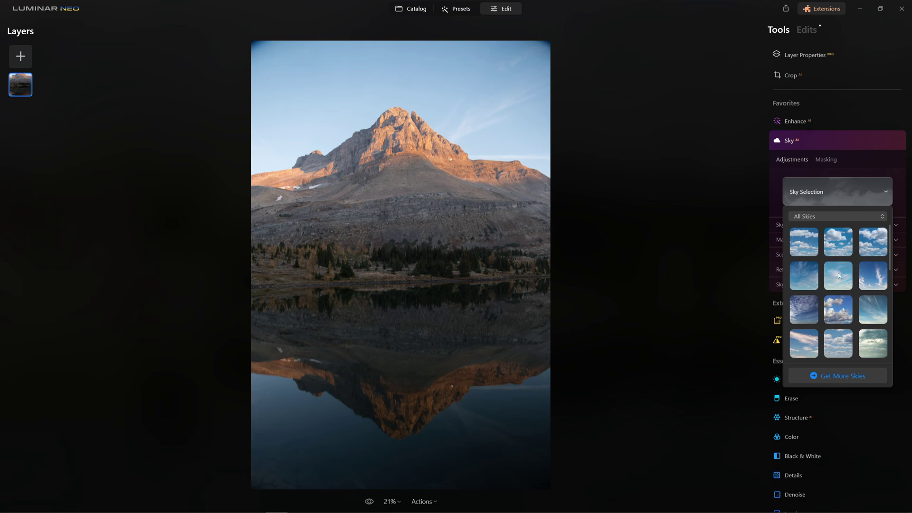
Try Blue Sky 3 and Dramatic Sky 2 as replacement skies behind the mountain.
{"action": "left_click", "coordinate": [873, 244]}
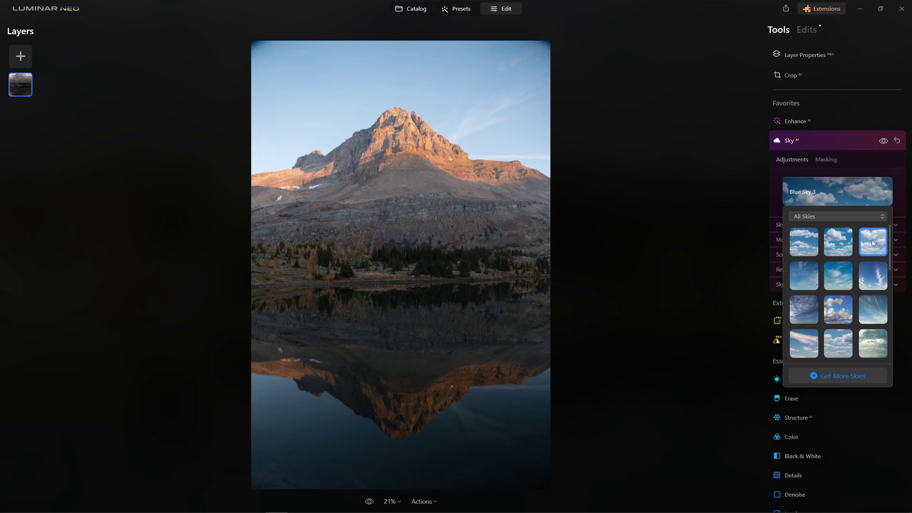
{"action": "left_click", "coordinate": [887, 181]}
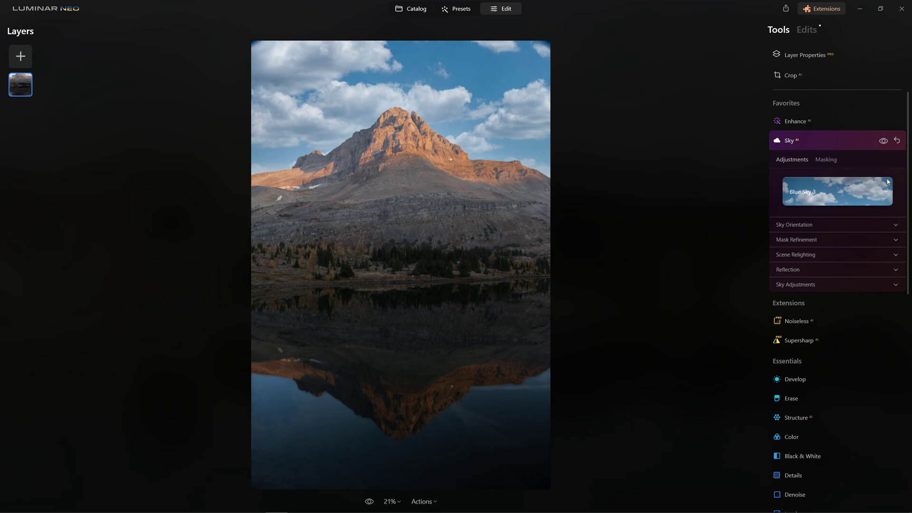
{"action": "left_click", "coordinate": [836, 196]}
{"action": "scroll", "coordinate": [829, 304], "scroll_direction": "down", "scroll_amount": 2}
{"action": "left_click", "coordinate": [811, 328]}
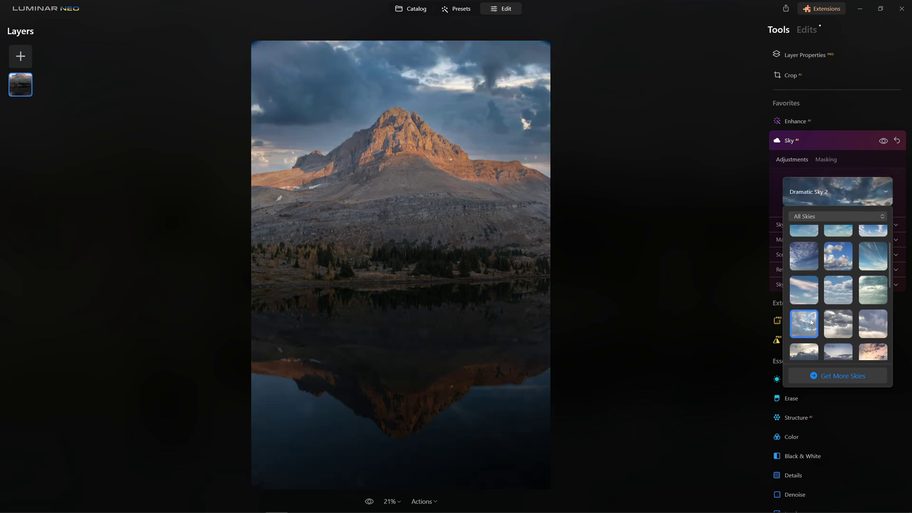
Replace the mountain photo's sky with Blue Sky 2.
{"action": "scroll", "coordinate": [829, 295], "scroll_direction": "down", "scroll_amount": 5}
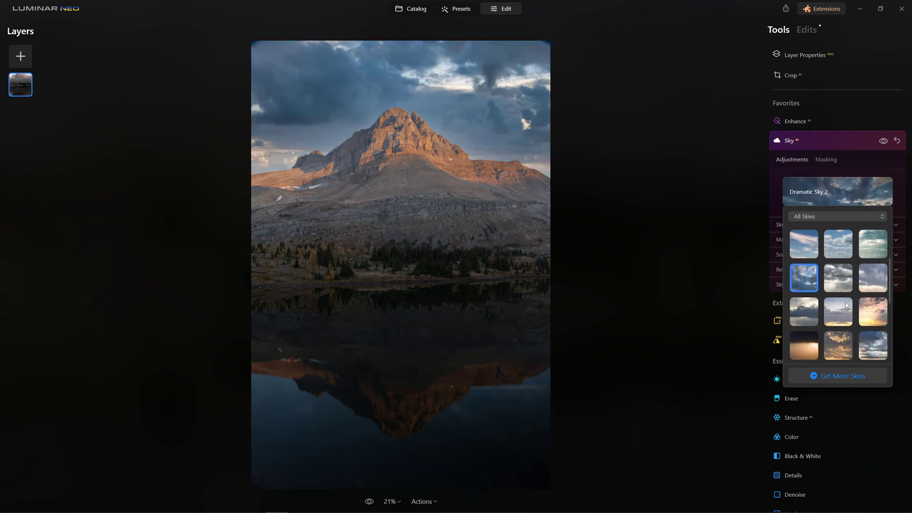
{"action": "left_click", "coordinate": [837, 303]}
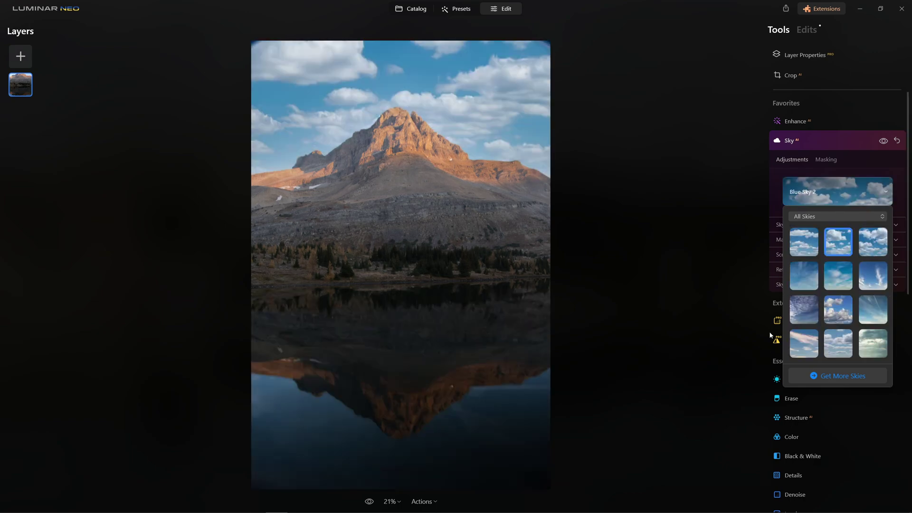
{"action": "left_click", "coordinate": [836, 196]}
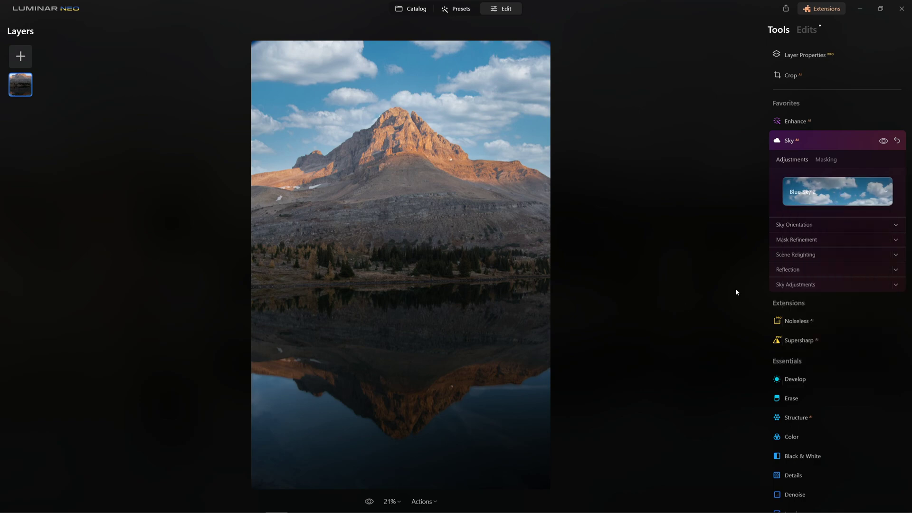
Set the new sky's Horizon Position to -11 and slightly raise the Relight Strength of the scene.
{"action": "left_click", "coordinate": [820, 227]}
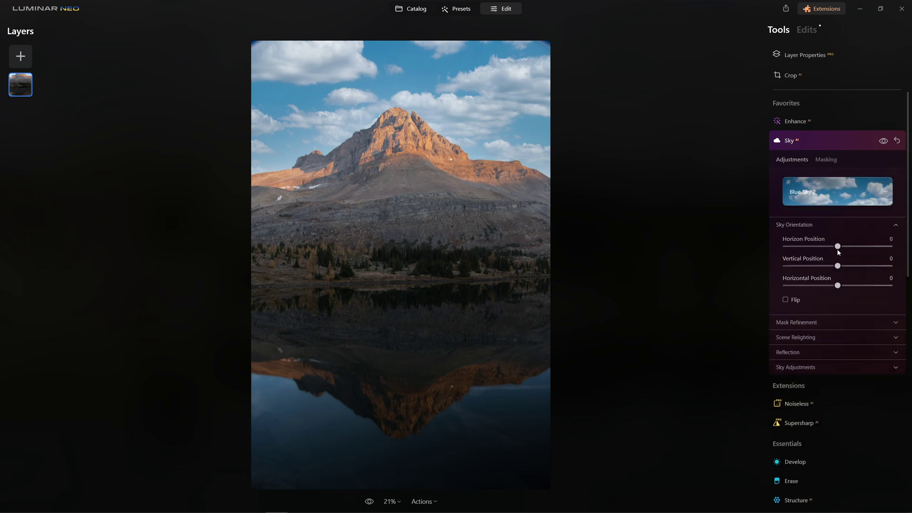
{"action": "mouse_move", "coordinate": [838, 247]}
{"action": "left_mouse_down"}
{"action": "mouse_move", "coordinate": [824, 247]}
{"action": "mouse_move", "coordinate": [831, 246]}
{"action": "left_mouse_up"}
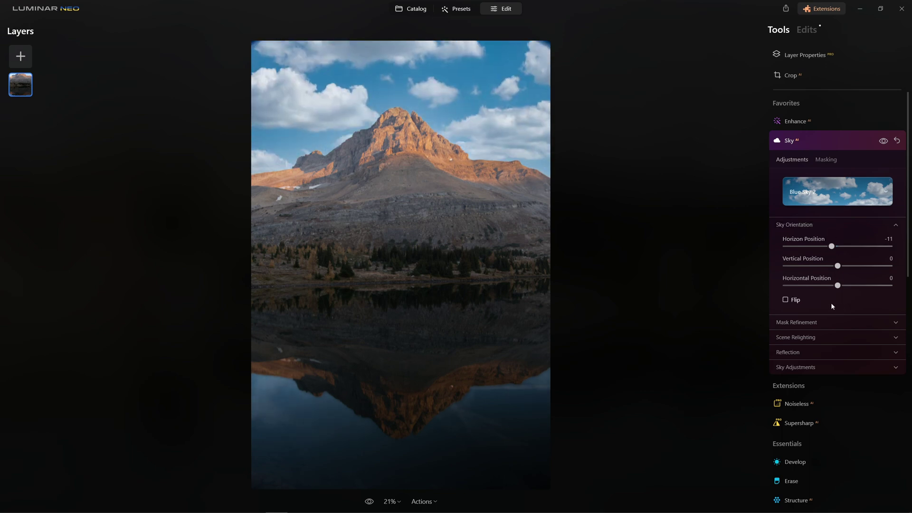
{"action": "left_click", "coordinate": [831, 336]}
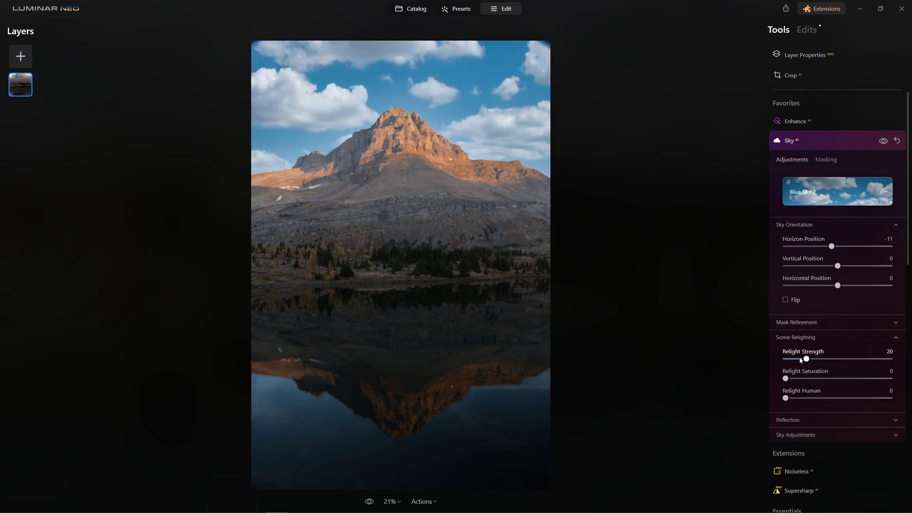
{"action": "left_click_drag", "start_coordinate": [807, 360], "coordinate": [813, 365]}
Try the Fog effect of Atmosphere AI on the landscape at an Amount of 43, and reset it.
{"action": "scroll", "coordinate": [820, 421], "scroll_direction": "down", "scroll_amount": 10}
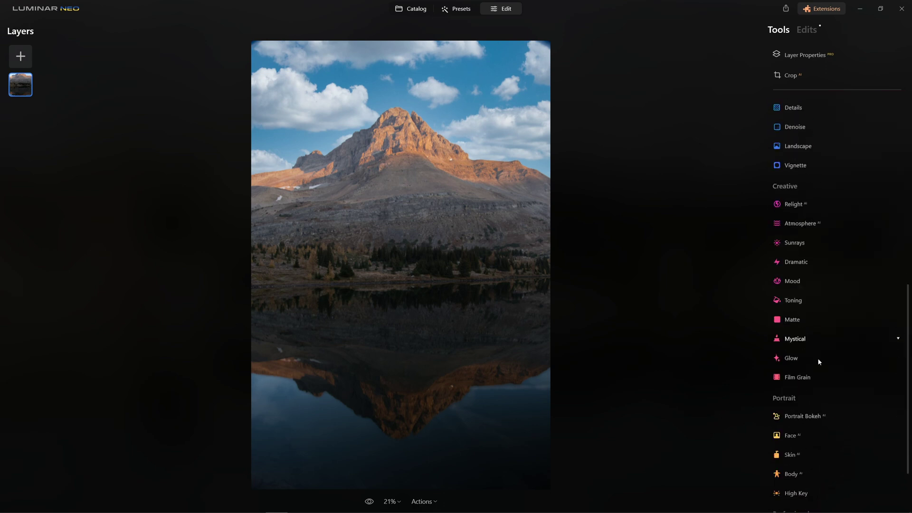
{"action": "left_click", "coordinate": [800, 234]}
{"action": "left_click_drag", "start_coordinate": [786, 297], "coordinate": [830, 298]}
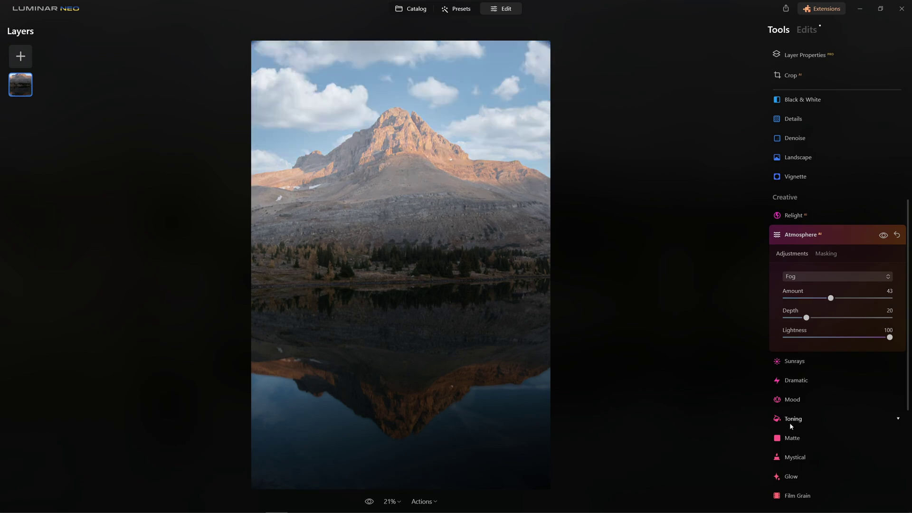
{"action": "left_click", "coordinate": [794, 277]}
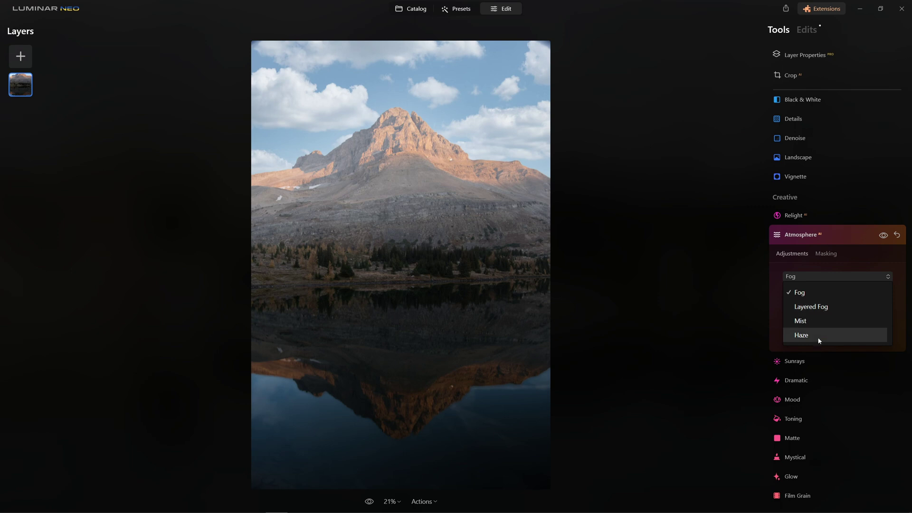
{"action": "left_click", "coordinate": [812, 276]}
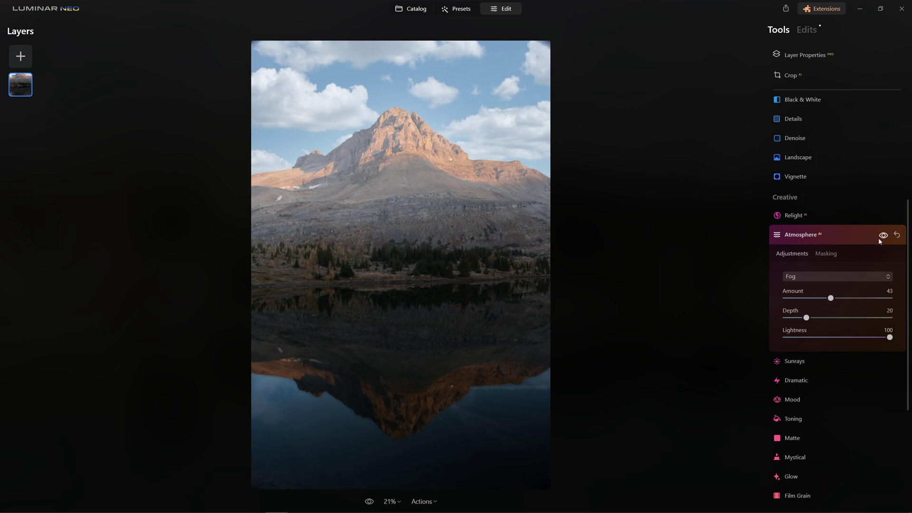
{"action": "left_click", "coordinate": [897, 235]}
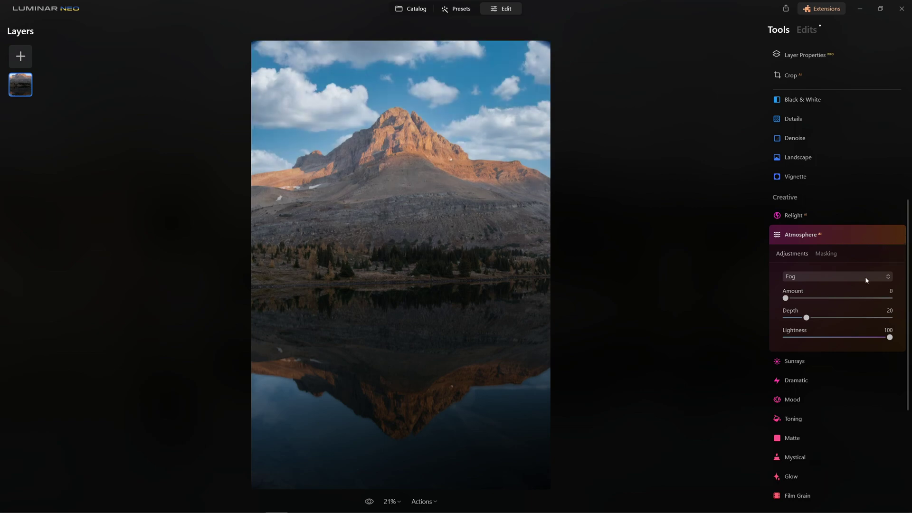
{"action": "left_click", "coordinate": [803, 234]}
Apply Enhance AI to the landscape with Accent 23 and Sky Enhancer 35, and compare the photo with and without it.
{"action": "scroll", "coordinate": [831, 317], "scroll_direction": "up", "scroll_amount": 5}
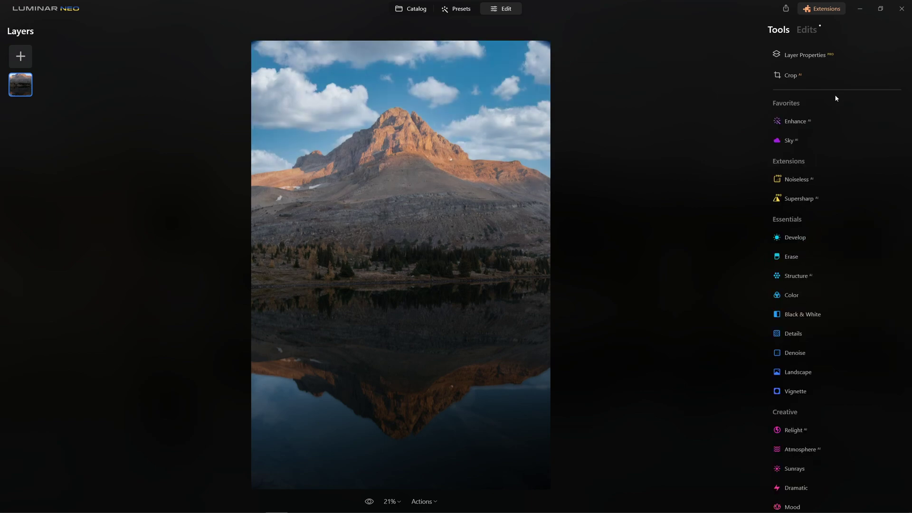
{"action": "left_click", "coordinate": [816, 125]}
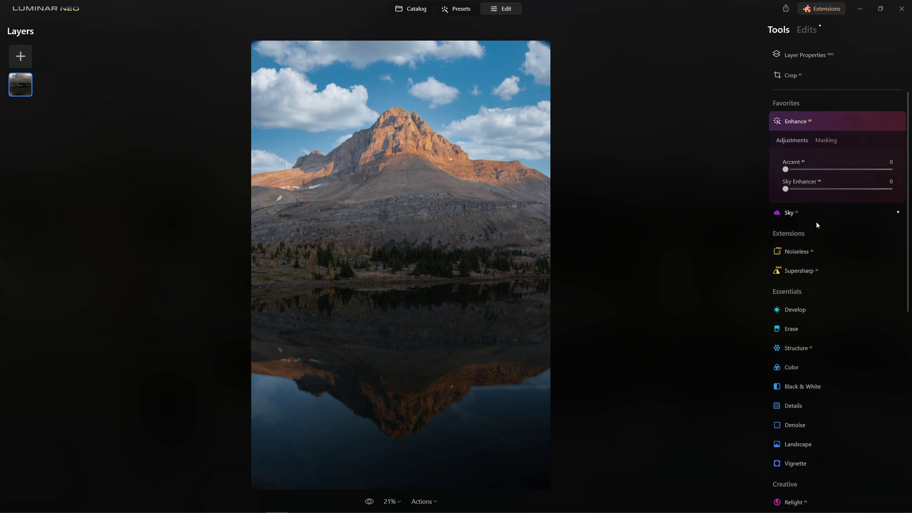
{"action": "left_click_drag", "start_coordinate": [787, 175], "coordinate": [823, 193]}
{"action": "left_click", "coordinate": [884, 124]}
{"action": "left_click", "coordinate": [883, 124]}
{"action": "left_click", "coordinate": [883, 125]}
{"action": "left_click", "coordinate": [882, 124]}
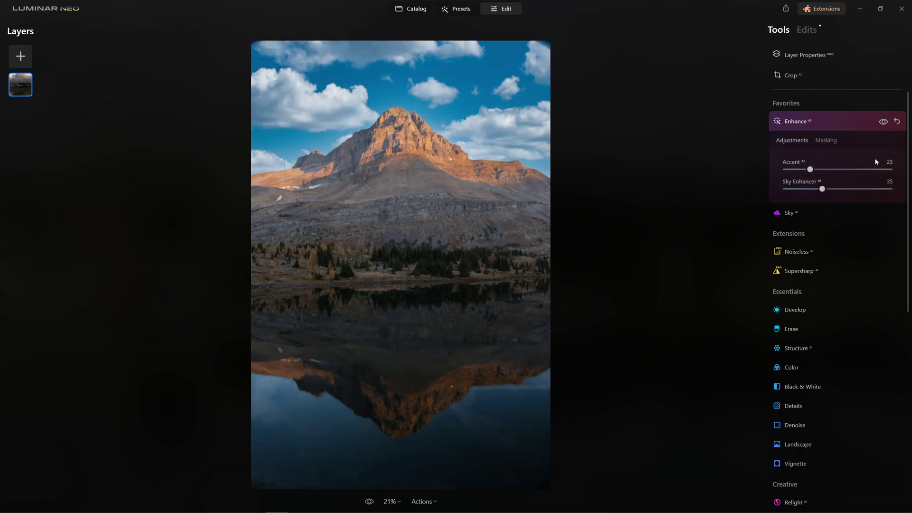
With the lioness photo open, look over the extensions overview and the standard Denoise settings.
{"action": "left_click", "coordinate": [768, 274]}
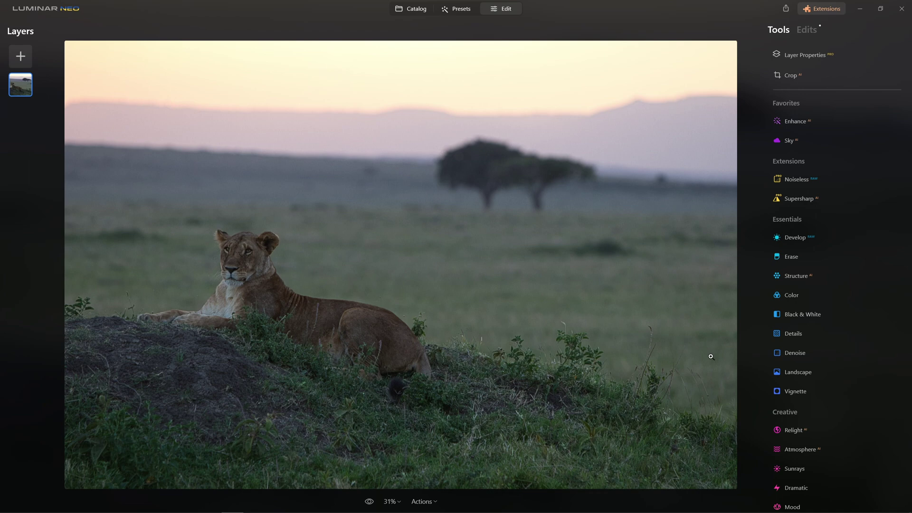
{"action": "left_click", "coordinate": [817, 12]}
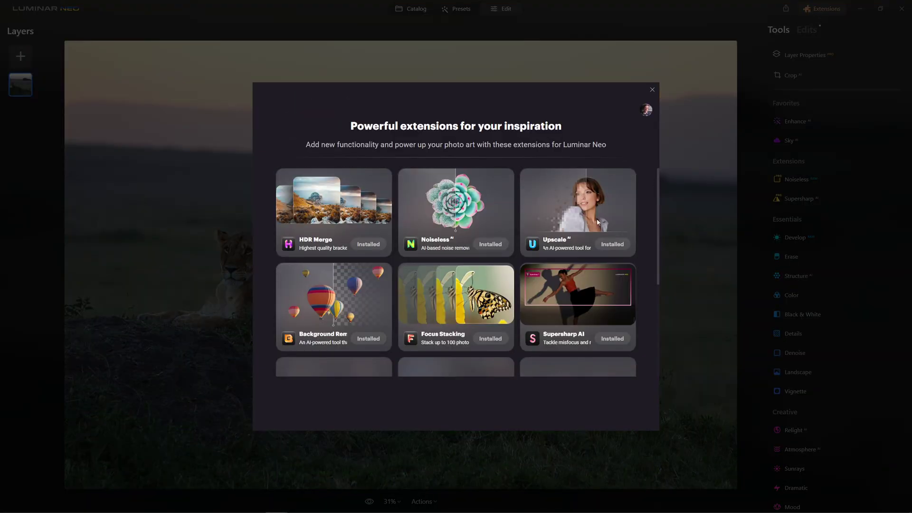
{"action": "left_click", "coordinate": [400, 433]}
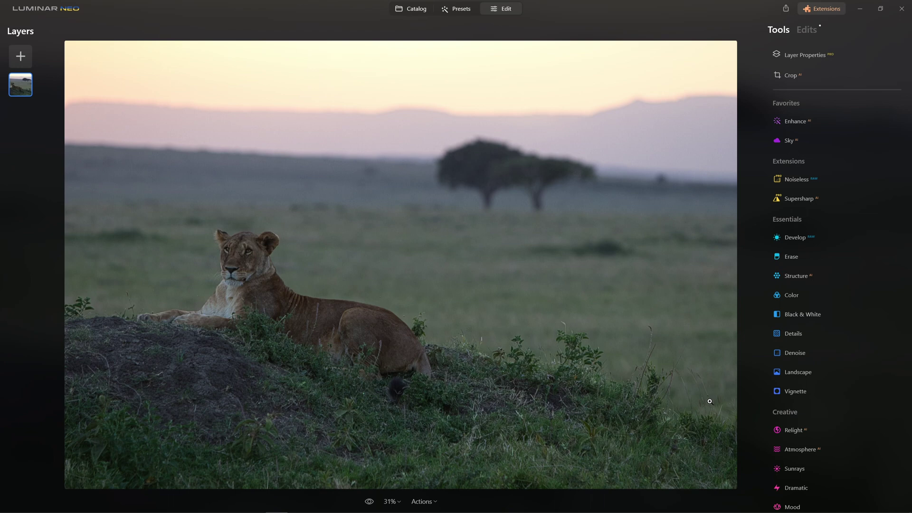
{"action": "left_click", "coordinate": [816, 356]}
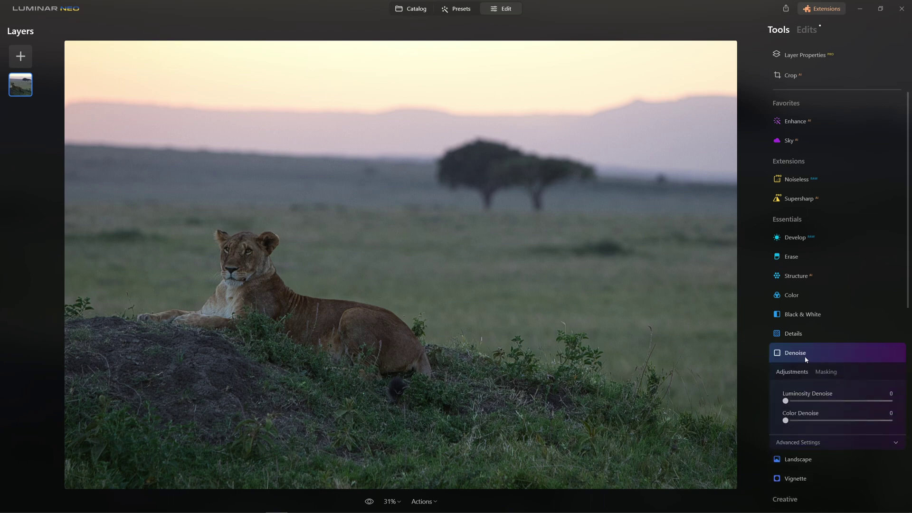
{"action": "left_click", "coordinate": [802, 355]}
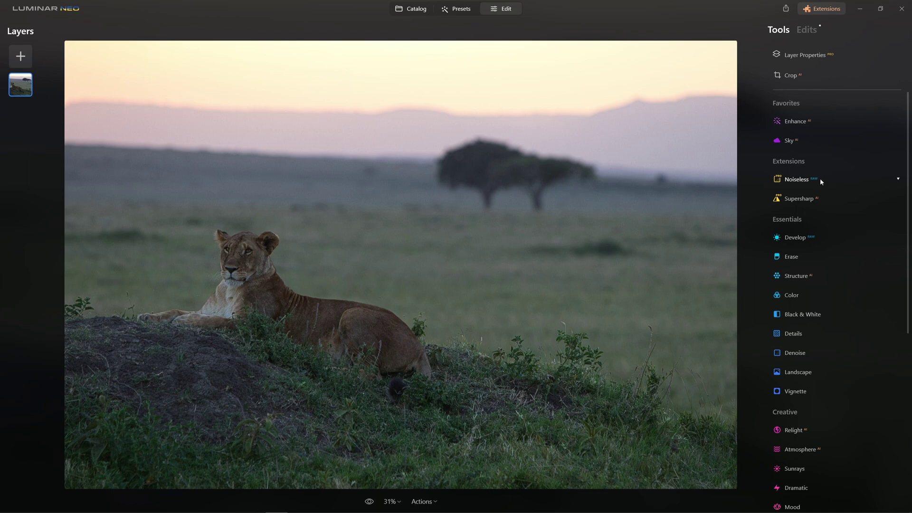
Apply the advised Low noise reduction of Noiseless to the lioness photo and compare before and after at 100% zoom.
{"action": "left_click", "coordinate": [800, 181]}
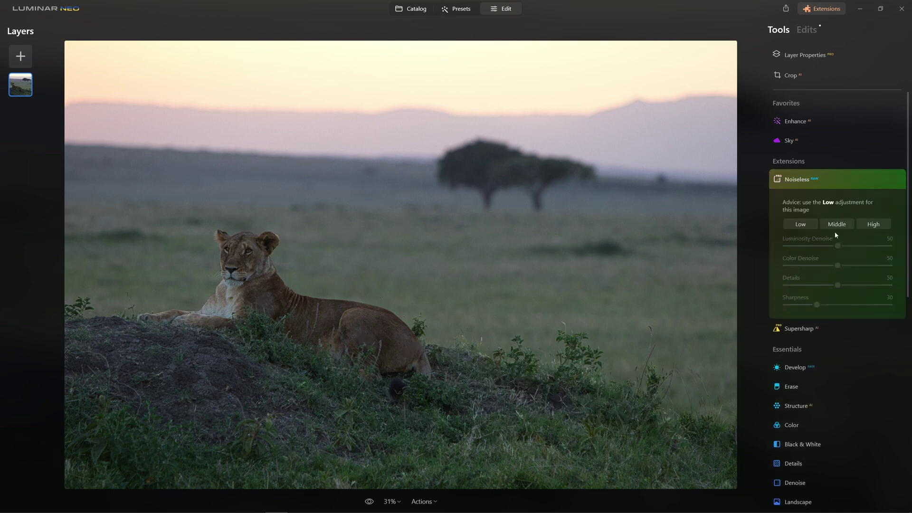
{"action": "left_click", "coordinate": [801, 225]}
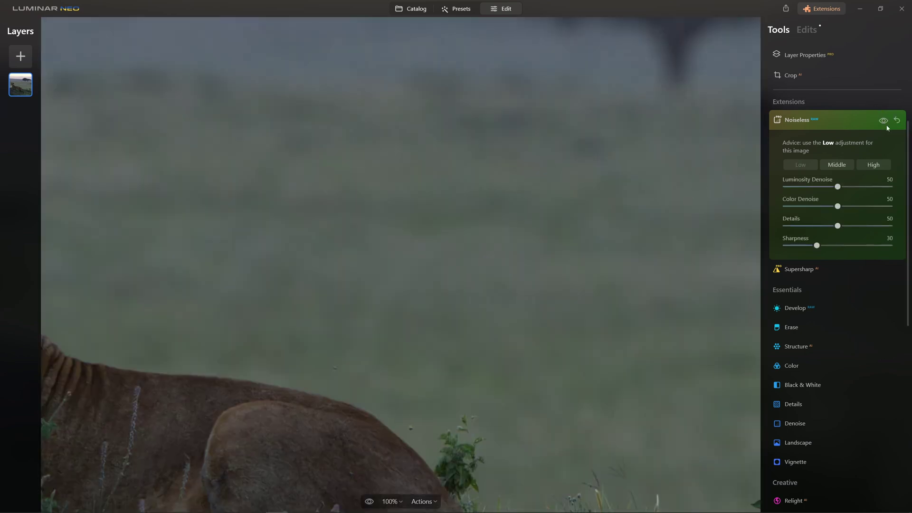
{"action": "left_click", "coordinate": [884, 122]}
{"action": "left_click", "coordinate": [883, 122]}
Change the Noiseless strength to Middle and compare the grassy background with and without the noise reduction.
{"action": "left_click", "coordinate": [836, 166]}
{"action": "left_click", "coordinate": [884, 123]}
{"action": "left_click", "coordinate": [883, 123]}
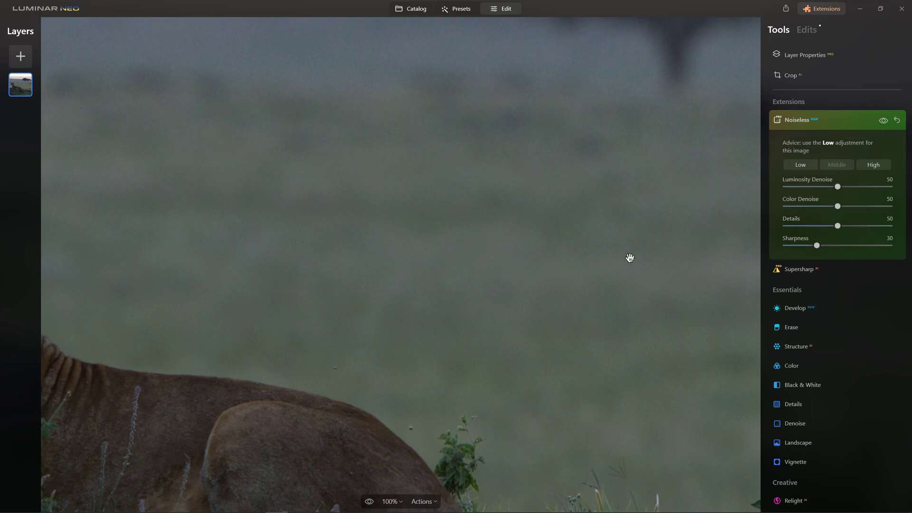
Compare the whole lioness photo with and without the Noiseless effect, and collapse the tool's settings.
{"action": "left_click", "coordinate": [387, 502]}
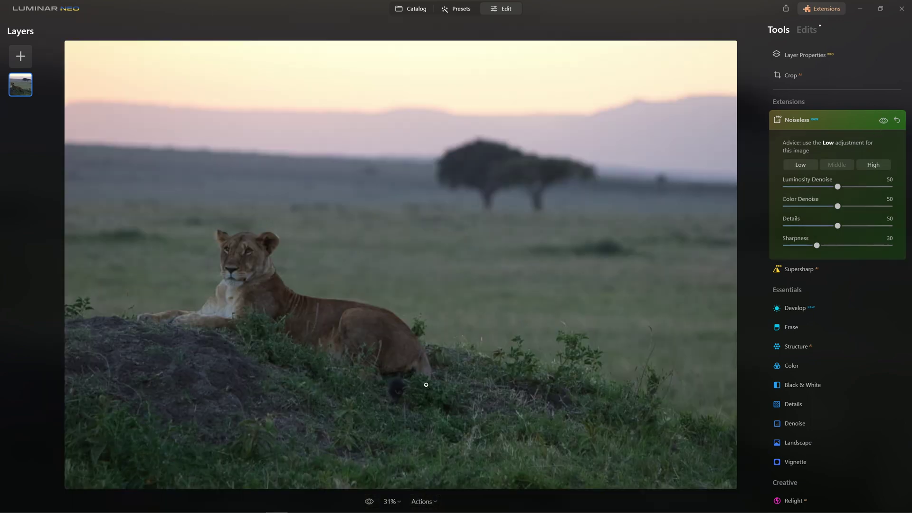
{"action": "left_click", "coordinate": [882, 123]}
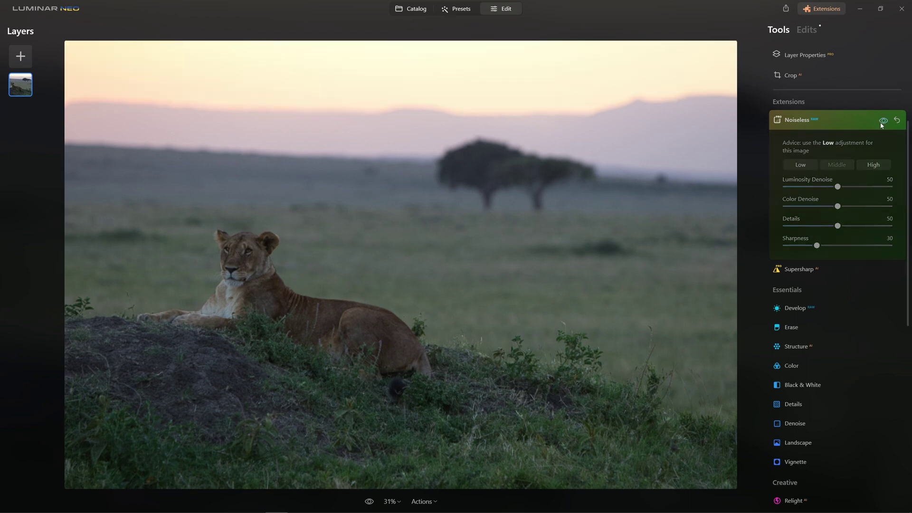
{"action": "left_click", "coordinate": [883, 123]}
{"action": "left_click", "coordinate": [883, 123]}
{"action": "left_click", "coordinate": [882, 122]}
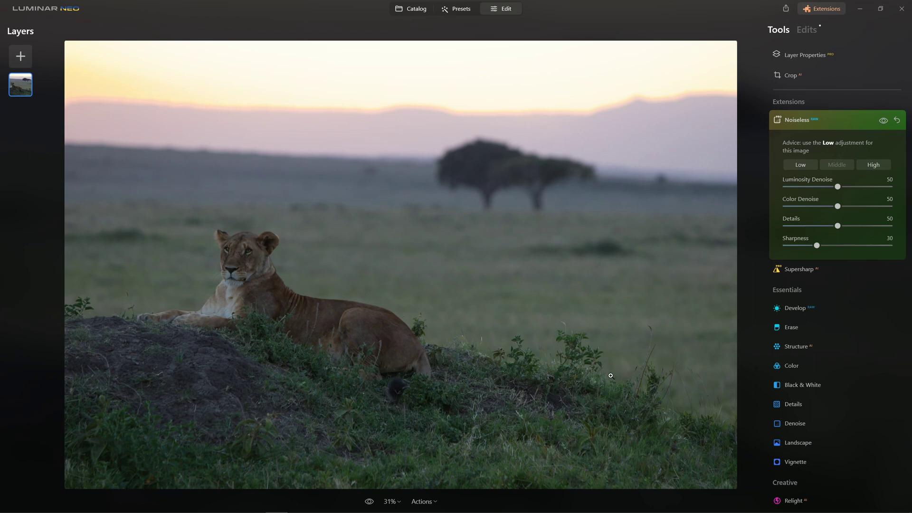
{"action": "left_click", "coordinate": [797, 120]}
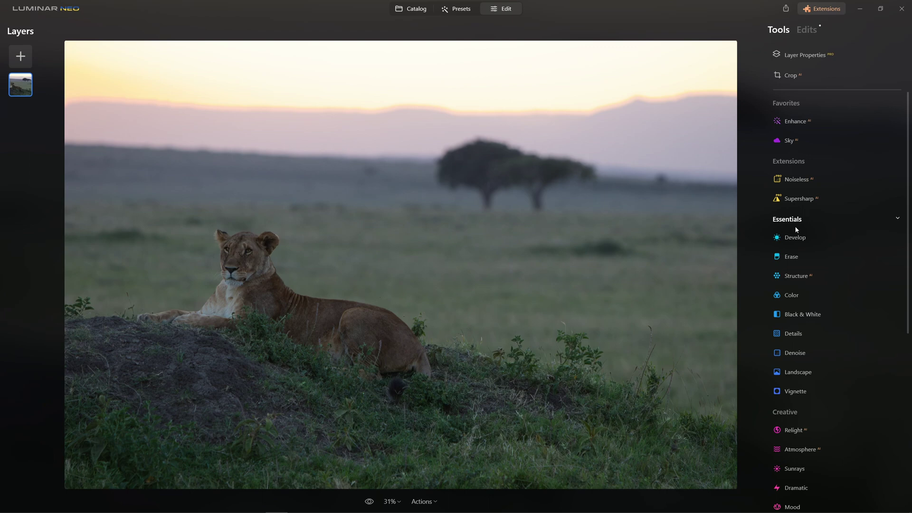
{"action": "left_click", "coordinate": [810, 200]}
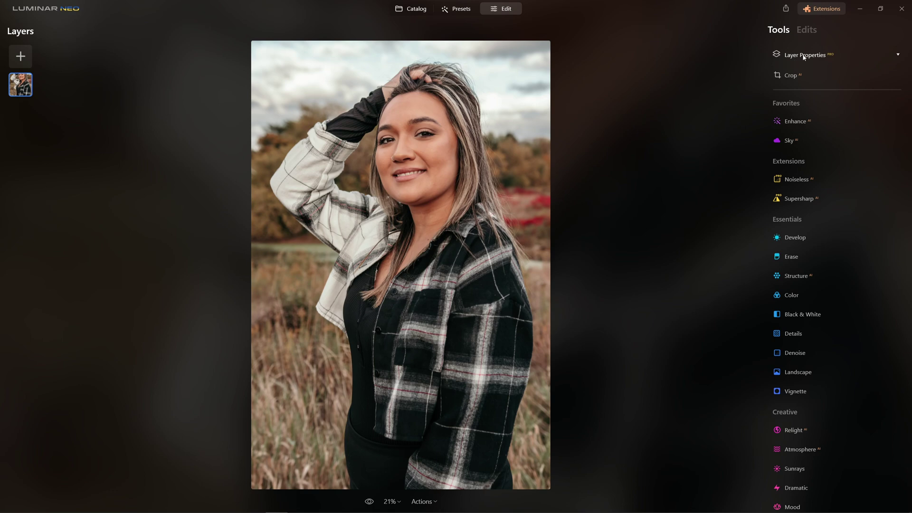
Remove the background behind the woman in the plaid shirt with the layer's Background Removal AI masking and inspect the cutout's hair edges.
{"action": "left_click", "coordinate": [803, 56]}
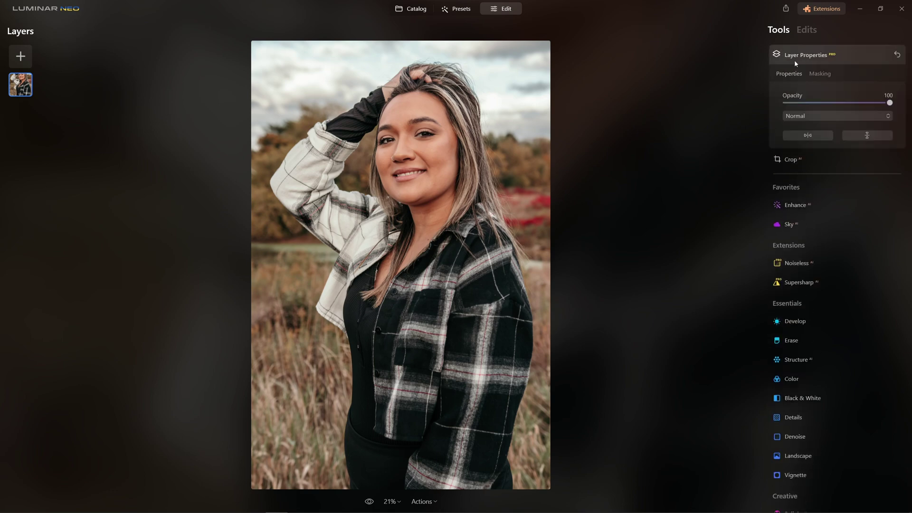
{"action": "left_click", "coordinate": [819, 73]}
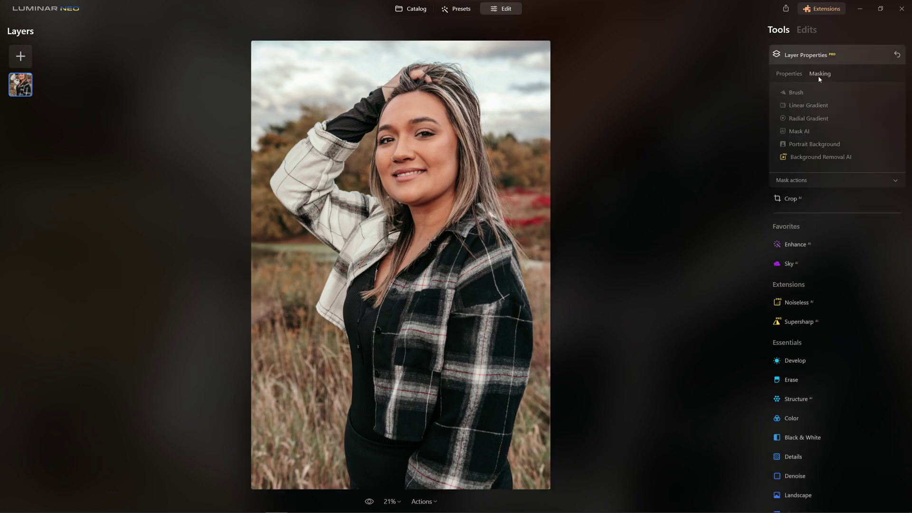
{"action": "left_click", "coordinate": [815, 158]}
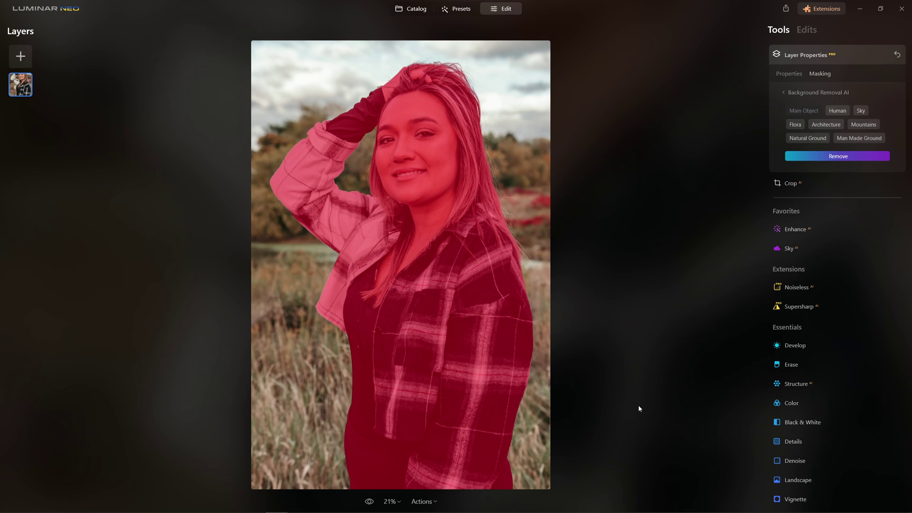
{"action": "left_click", "coordinate": [848, 159]}
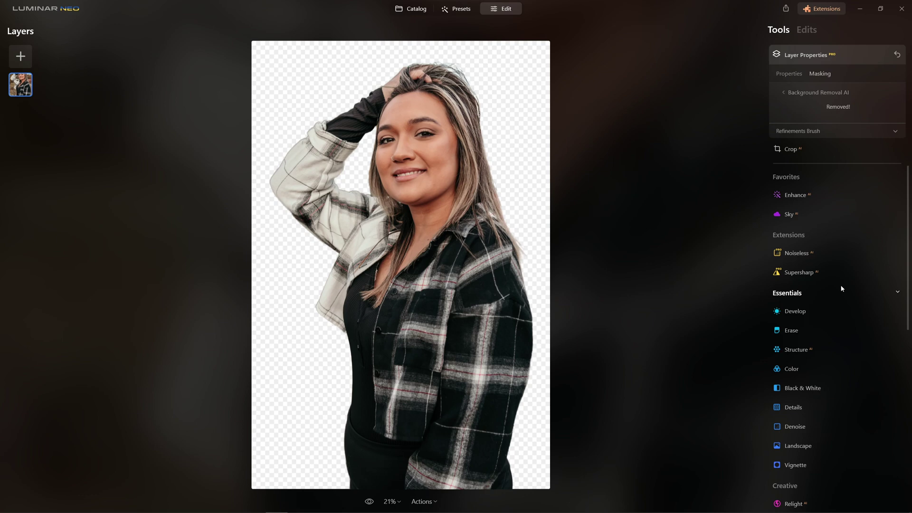
{"action": "key", "text": "ctrl+equal"}
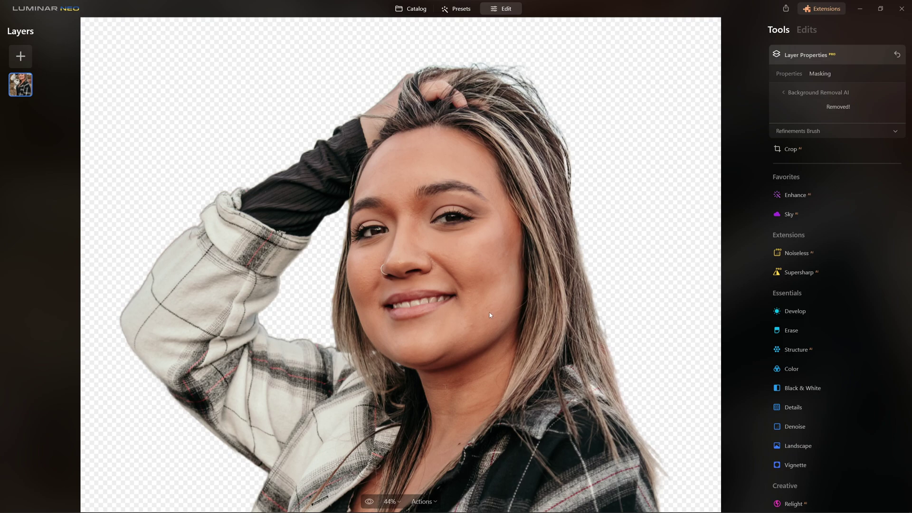
Return to the photo catalog, look over the overview of installed extensions, and close it.
{"action": "key", "text": "g"}
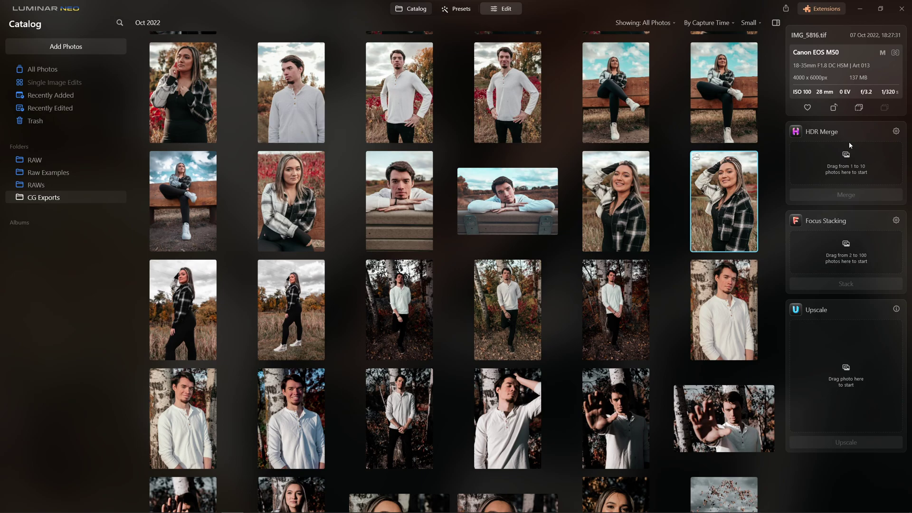
{"action": "left_click", "coordinate": [822, 9]}
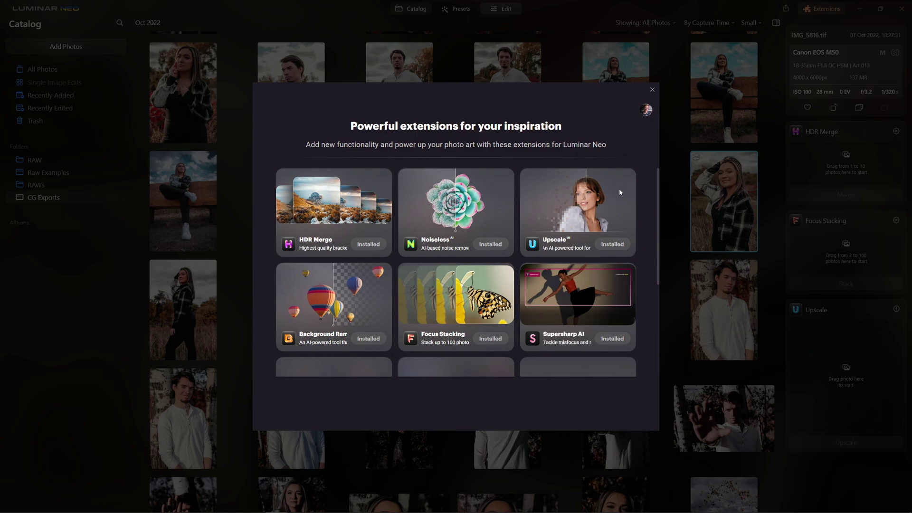
{"action": "left_click", "coordinate": [653, 89]}
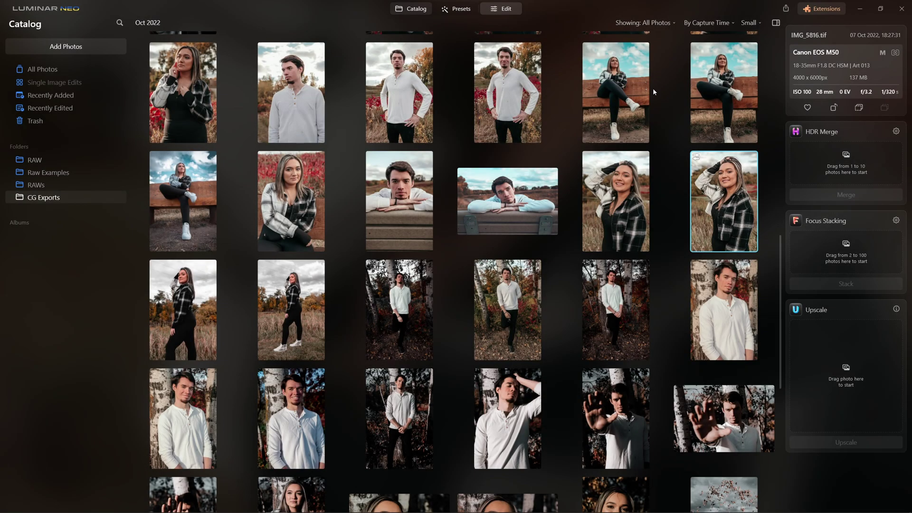